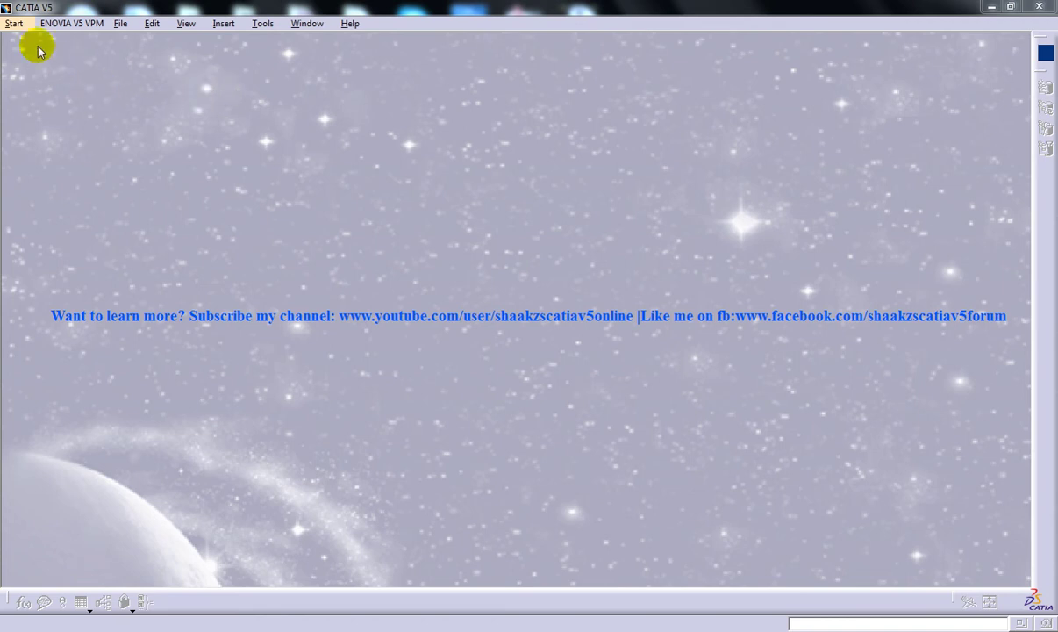
Start a new Drafting drawing with ISO standard, A0 ISO format and landscape orientation
{"action": "left_click", "coordinate": [14, 23]}
{"action": "mouse_move", "coordinate": [57, 61]}
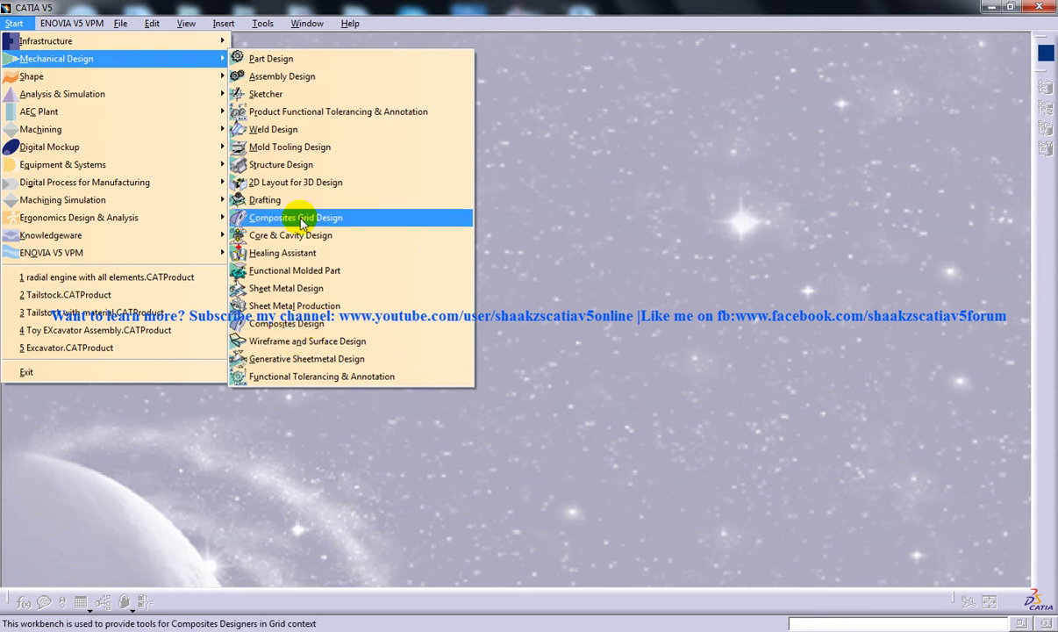
{"action": "left_click", "coordinate": [431, 209]}
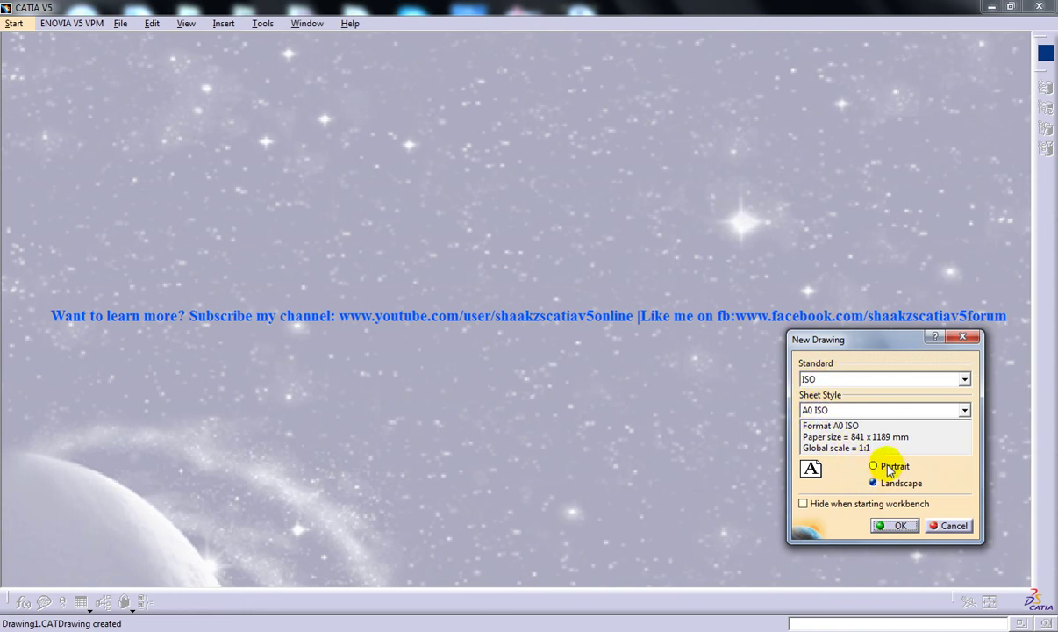
{"action": "left_click", "coordinate": [891, 526]}
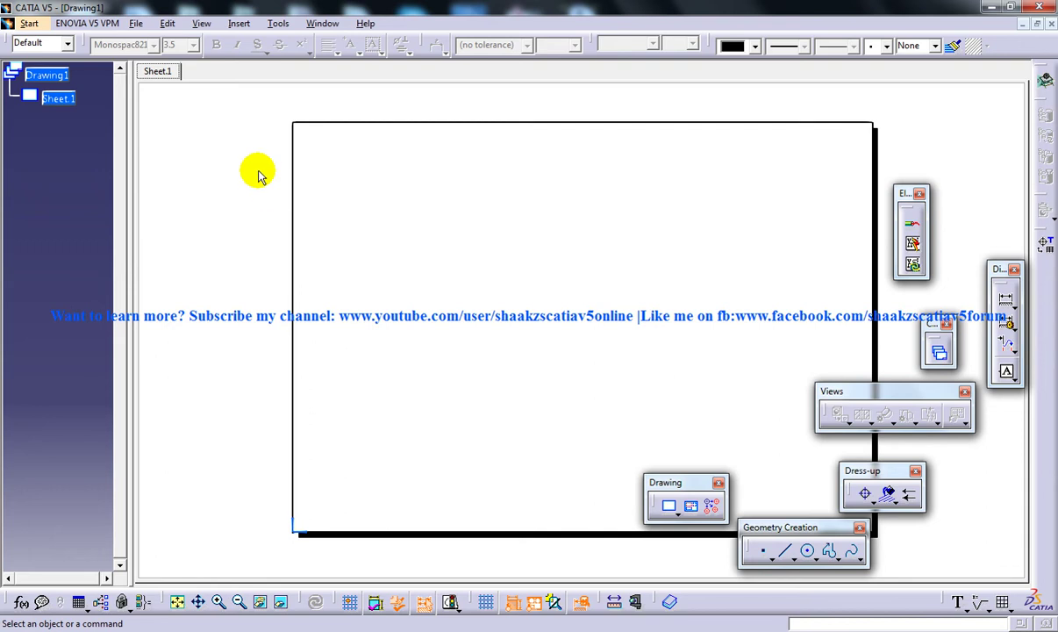
Open 'radial engine with all elements.CATProduct', dismiss the missing-files warning, and bring its window forward
{"action": "left_click", "coordinate": [29, 23]}
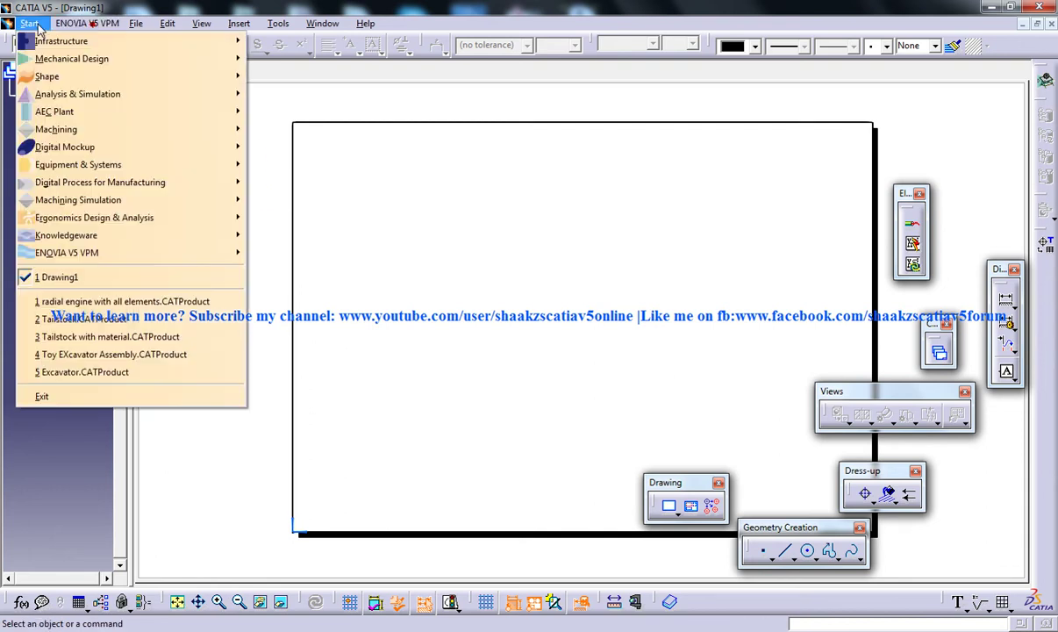
{"action": "mouse_move", "coordinate": [88, 25]}
{"action": "mouse_move", "coordinate": [136, 24]}
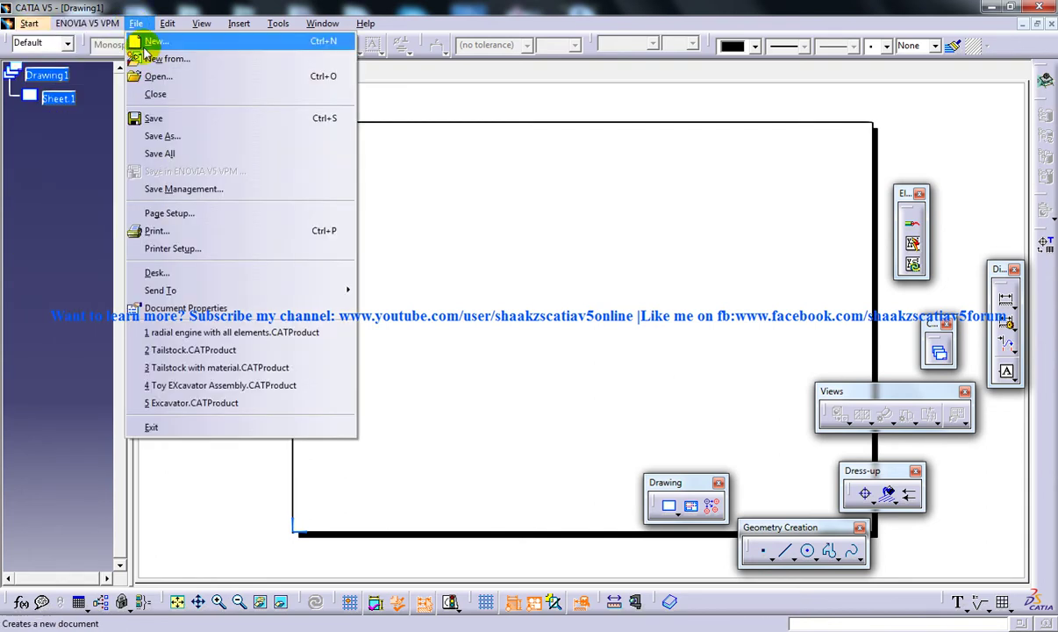
{"action": "left_click", "coordinate": [148, 73]}
{"action": "left_click_drag", "start_coordinate": [440, 112], "coordinate": [441, 461]}
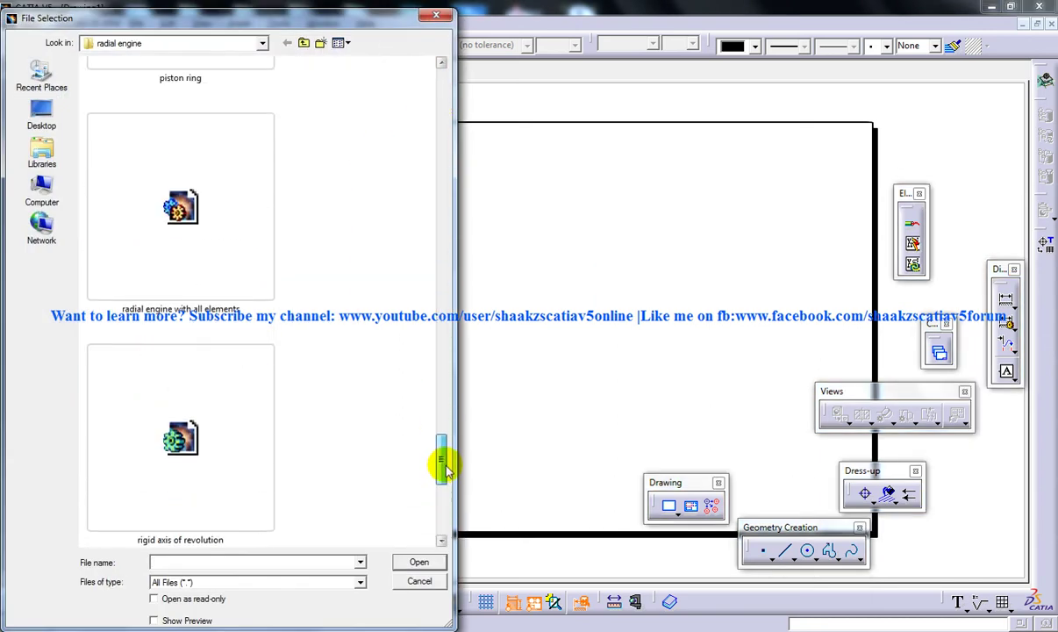
{"action": "left_click", "coordinate": [180, 250]}
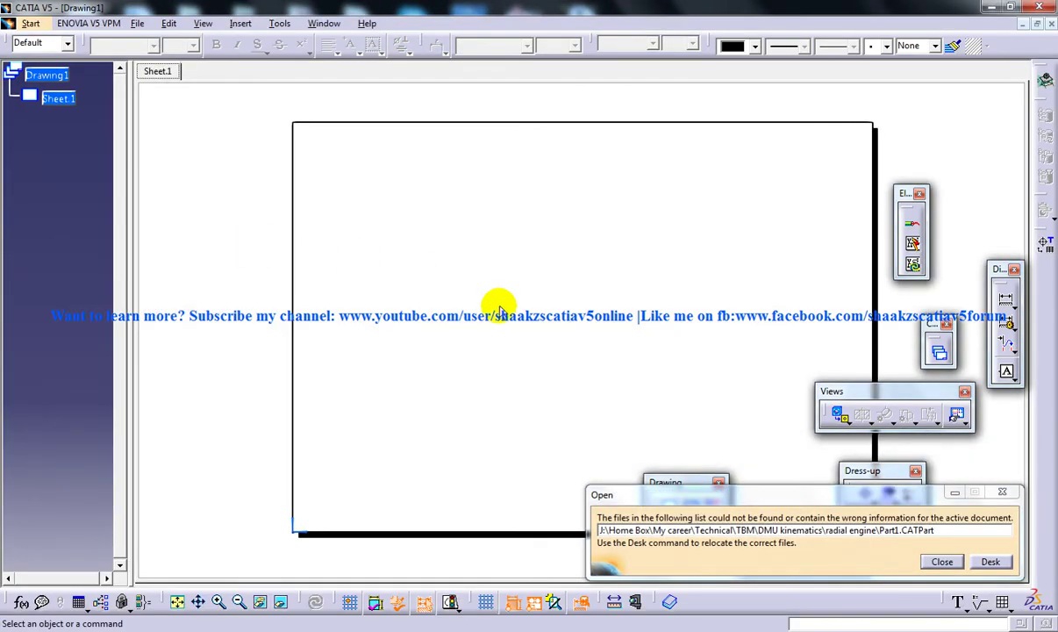
{"action": "left_click", "coordinate": [941, 561]}
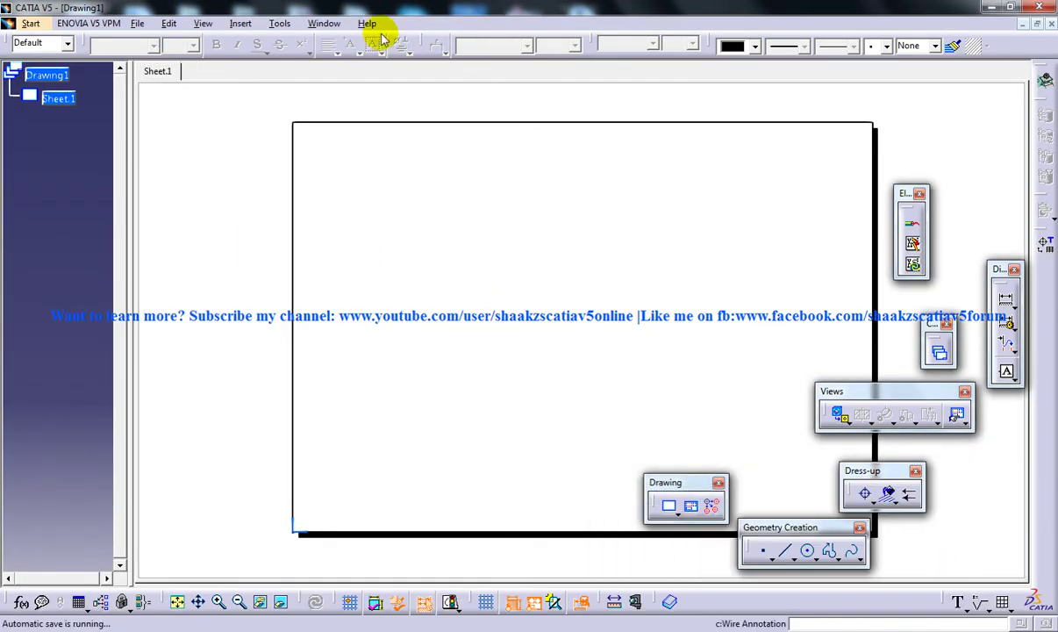
{"action": "left_click", "coordinate": [325, 24]}
{"action": "left_click", "coordinate": [359, 136]}
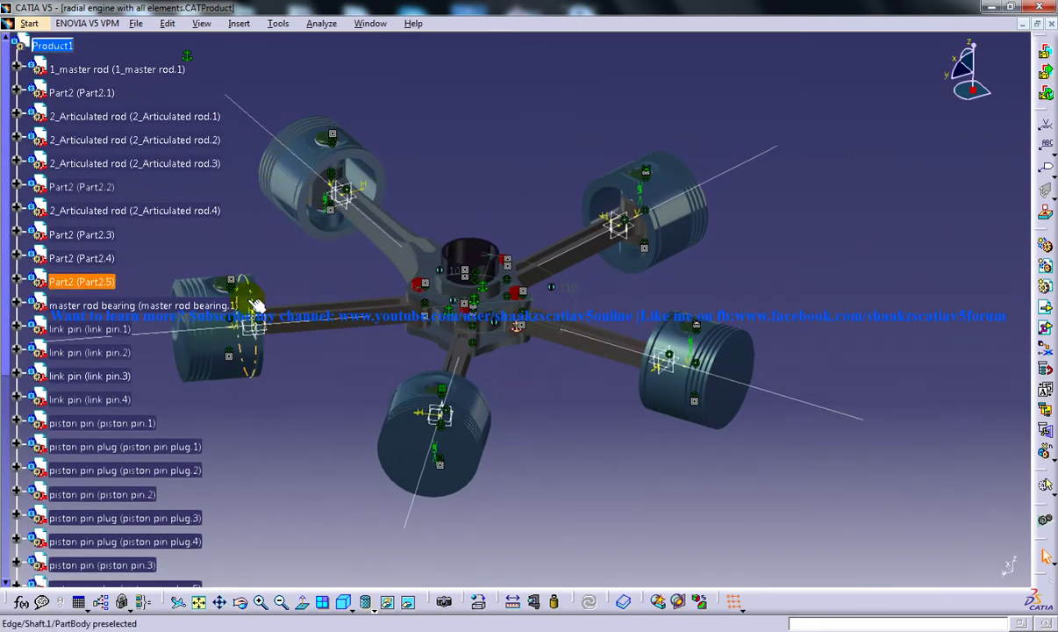
Switch from the engine window back to Drawing1 with its blank Sheet.1
{"action": "left_click", "coordinate": [366, 24]}
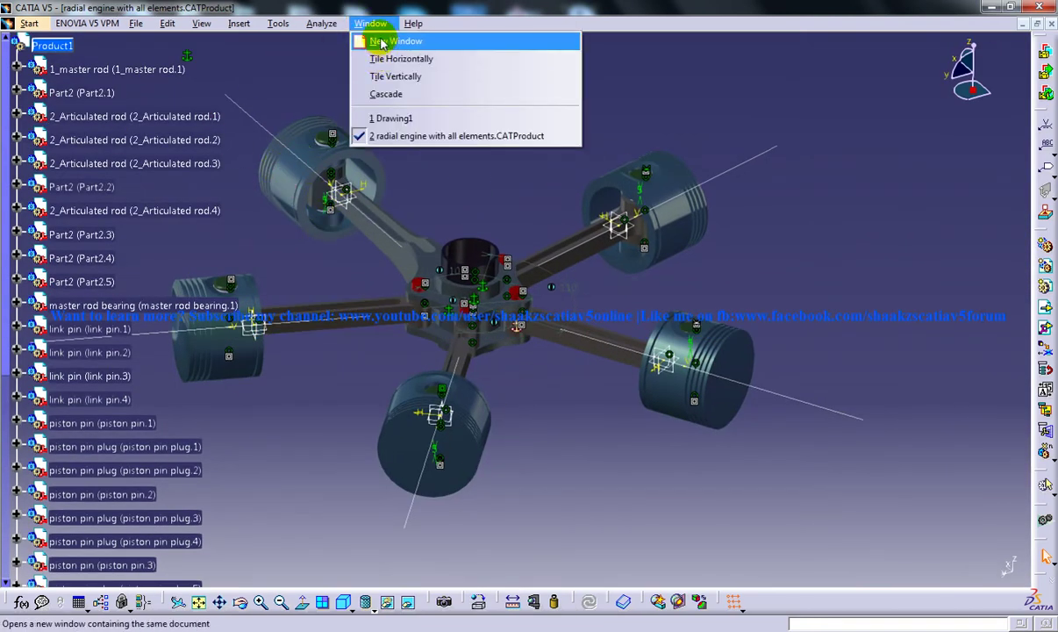
{"action": "left_click", "coordinate": [476, 8]}
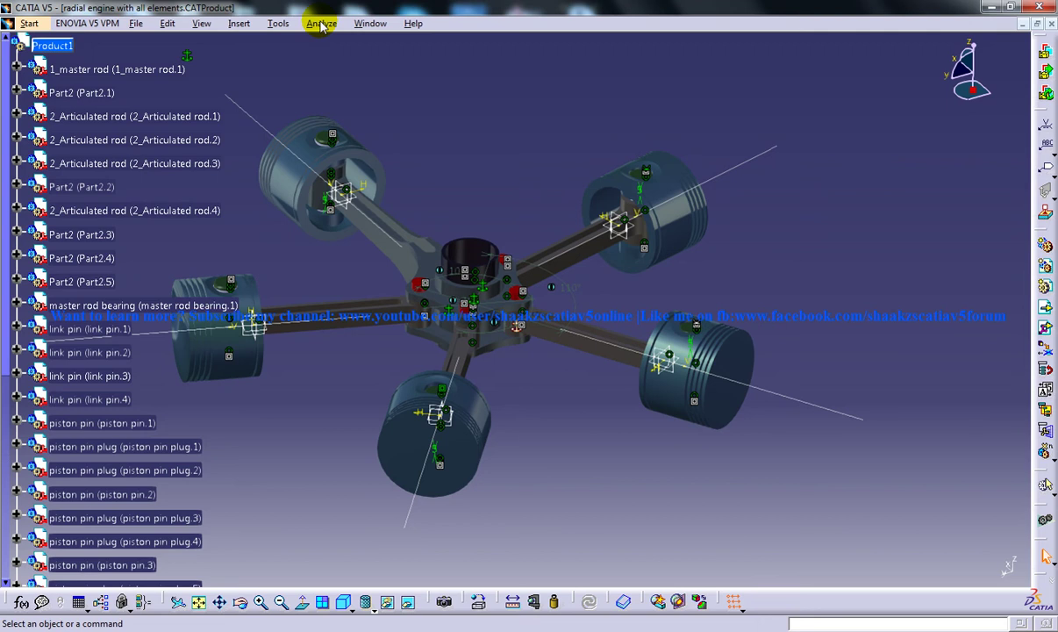
{"action": "left_click", "coordinate": [366, 23]}
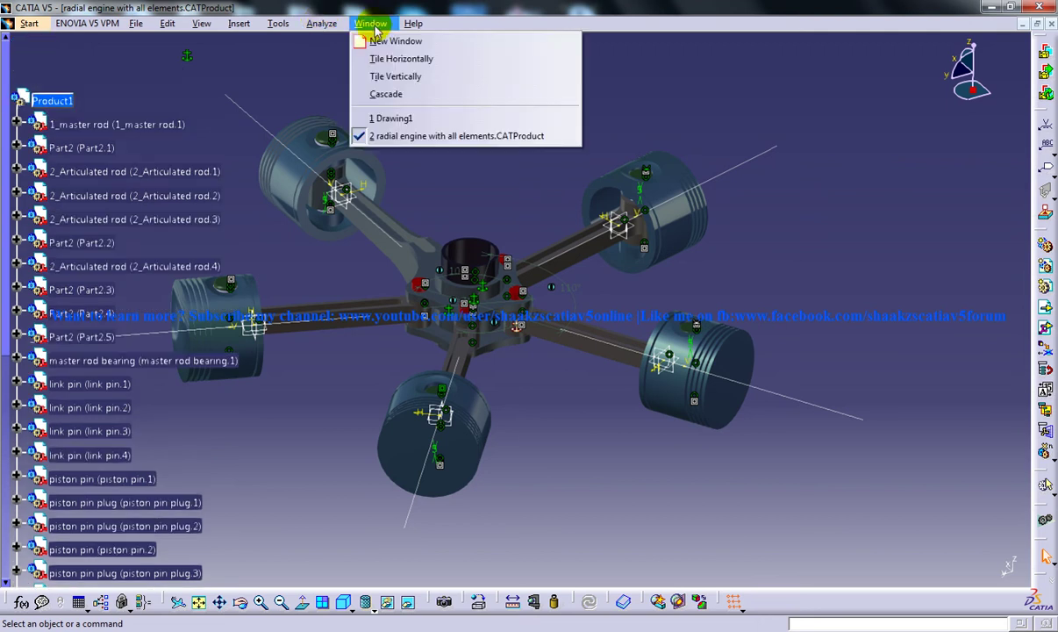
{"action": "left_click", "coordinate": [394, 119]}
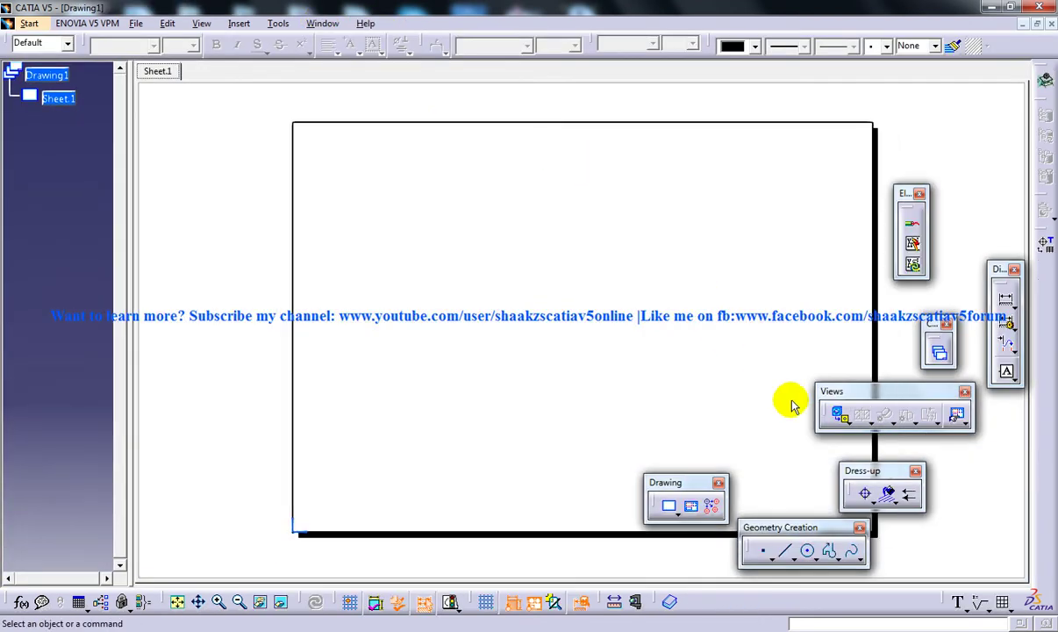
{"action": "left_click", "coordinate": [959, 417]}
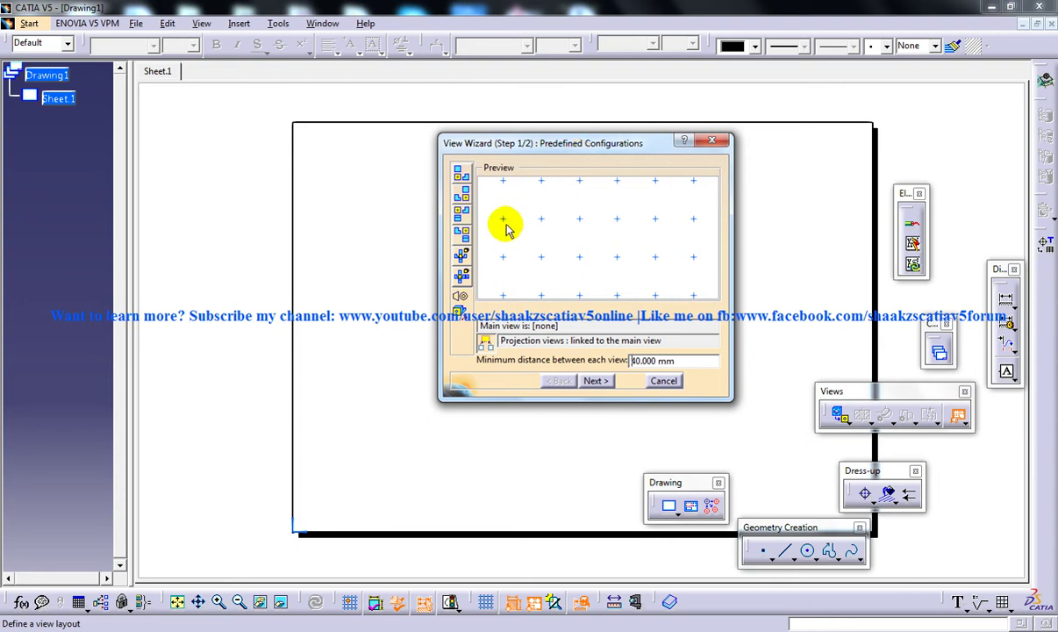
{"action": "left_click_drag", "start_coordinate": [493, 149], "coordinate": [383, 151]}
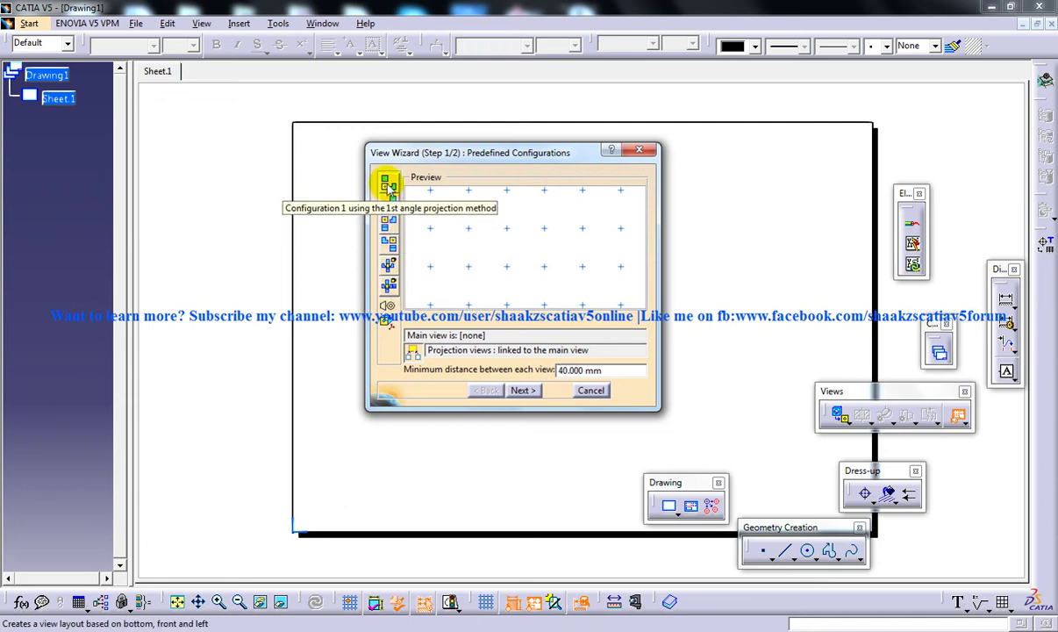
{"action": "left_click", "coordinate": [389, 188]}
{"action": "left_click", "coordinate": [388, 203]}
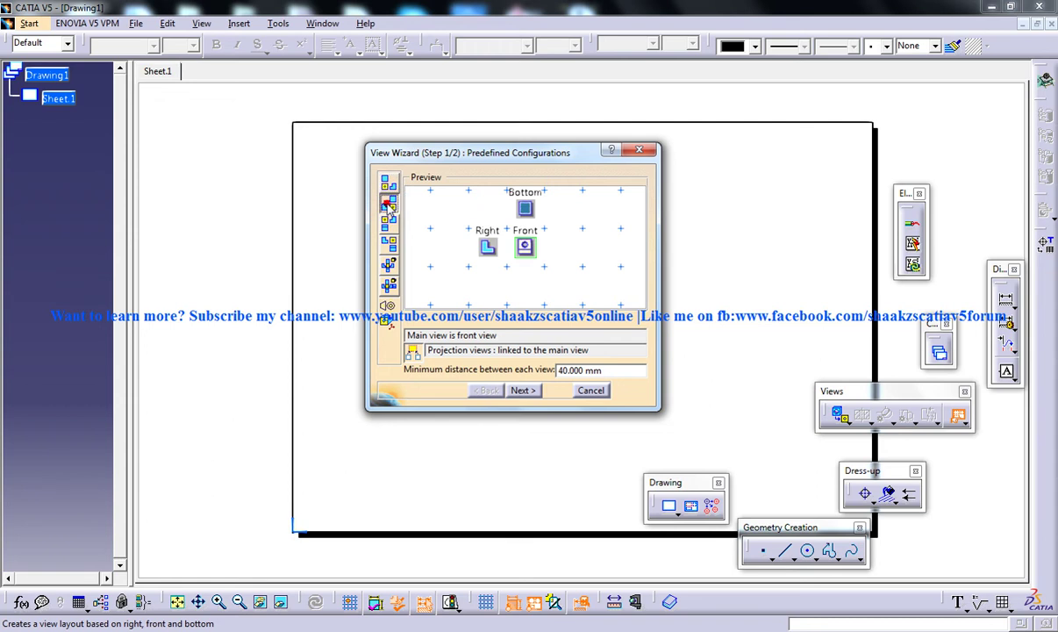
{"action": "left_click", "coordinate": [389, 224]}
{"action": "left_click", "coordinate": [389, 242]}
{"action": "left_click", "coordinate": [388, 263]}
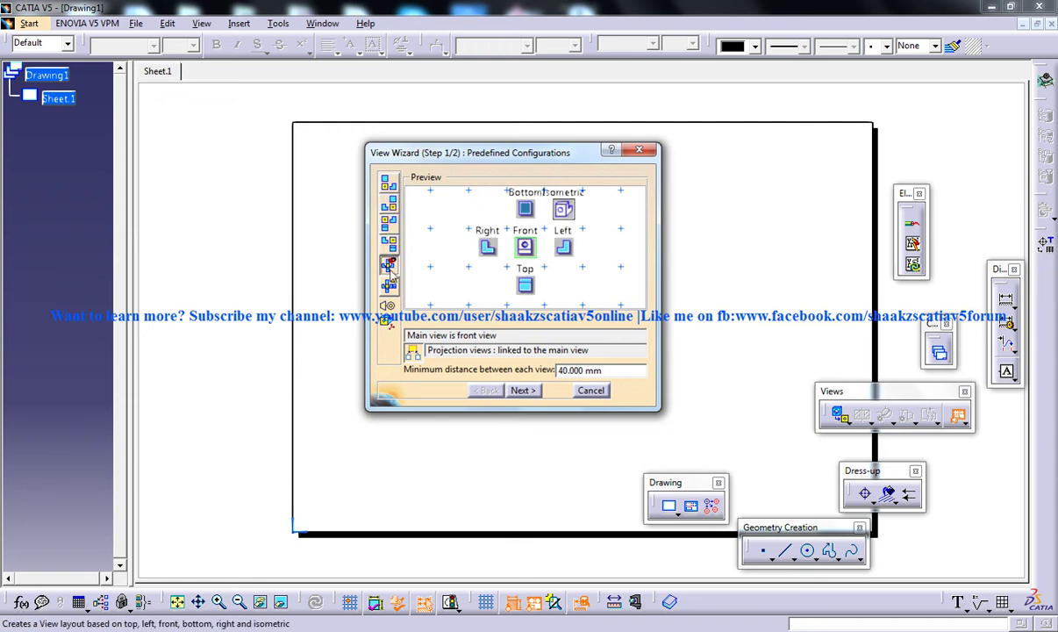
{"action": "left_click", "coordinate": [389, 283]}
{"action": "left_click", "coordinate": [389, 183]}
{"action": "left_click", "coordinate": [388, 202]}
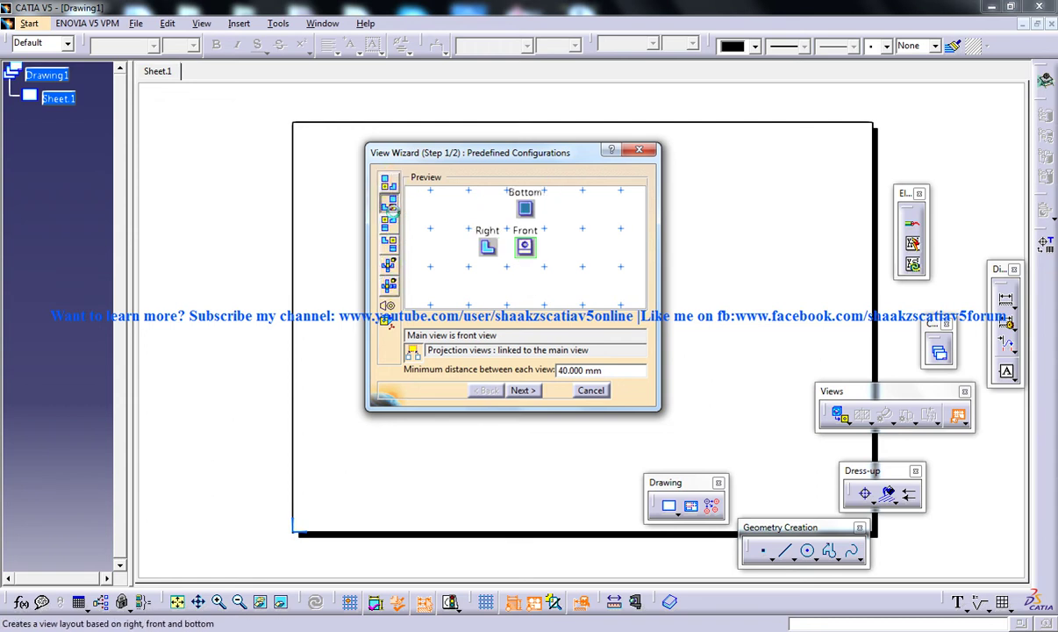
{"action": "left_click", "coordinate": [390, 223]}
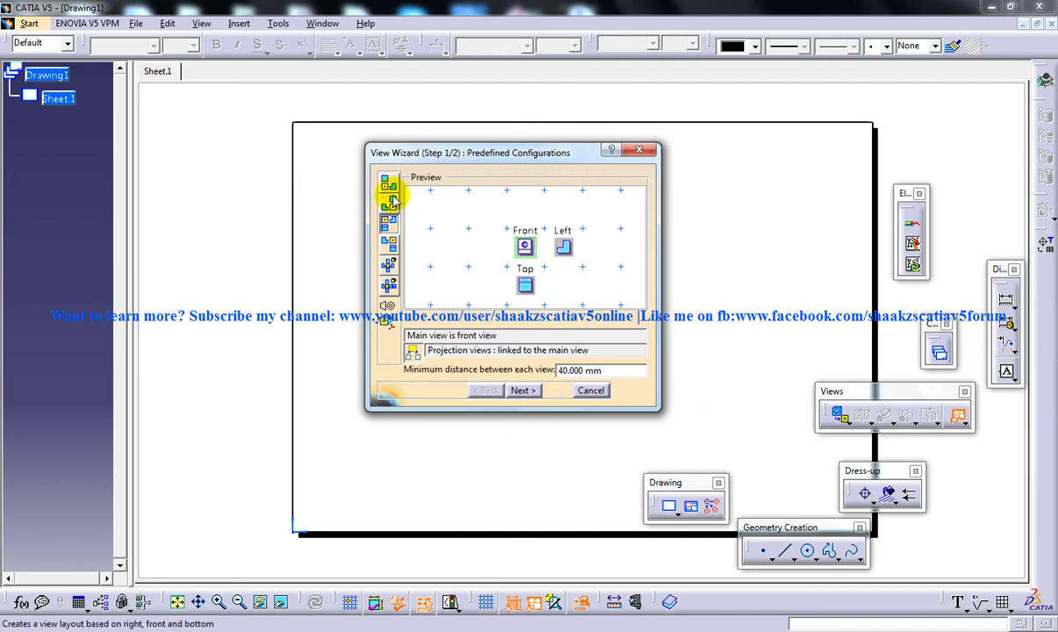
{"action": "left_click", "coordinate": [389, 182]}
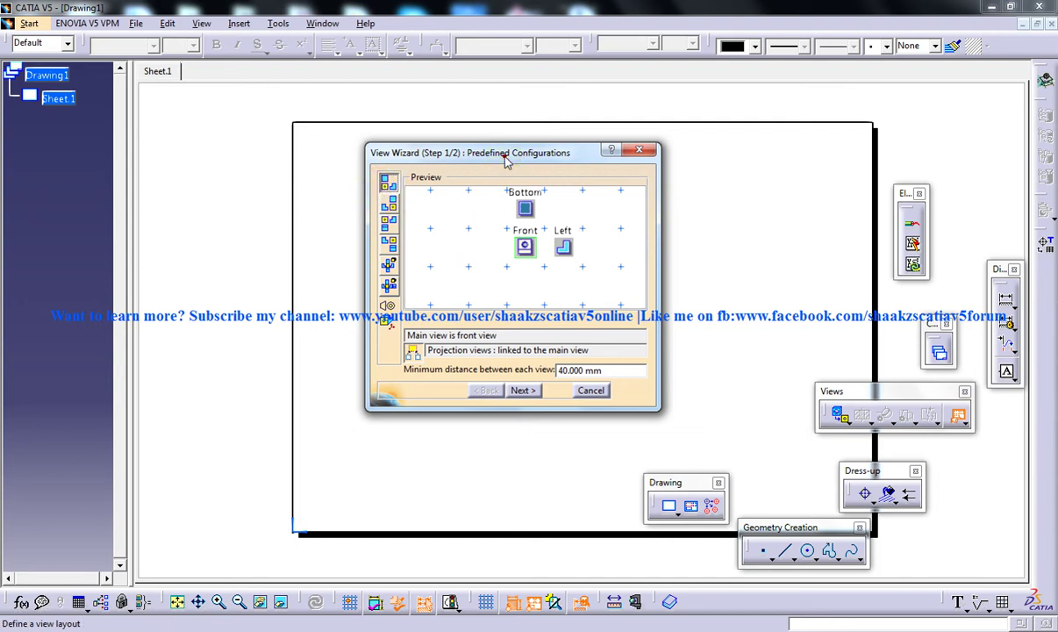
{"action": "left_click_drag", "start_coordinate": [508, 159], "coordinate": [498, 157]}
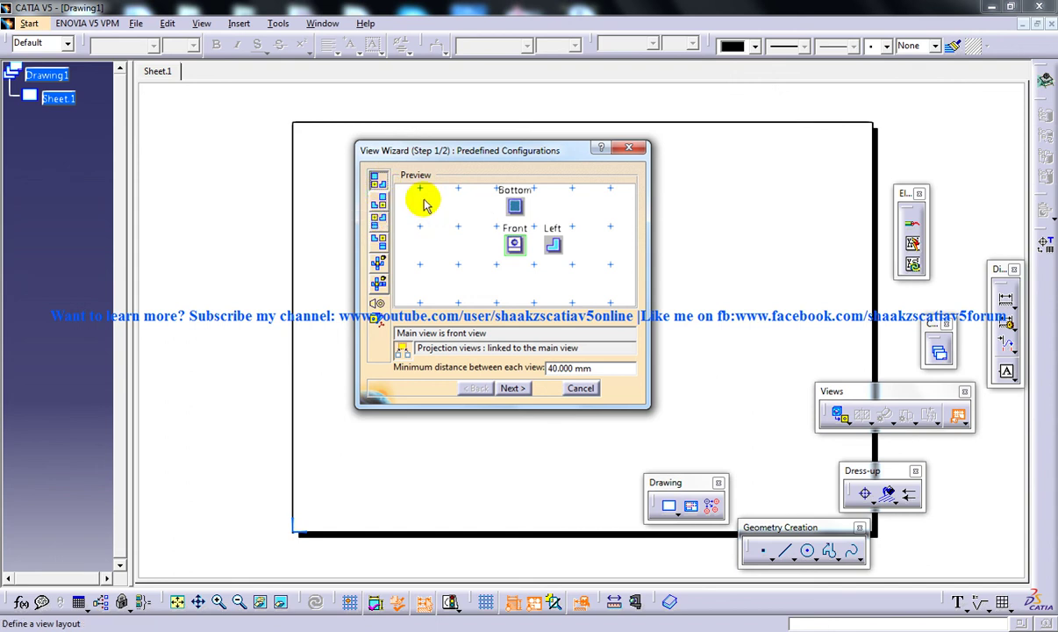
{"action": "left_click", "coordinate": [628, 148]}
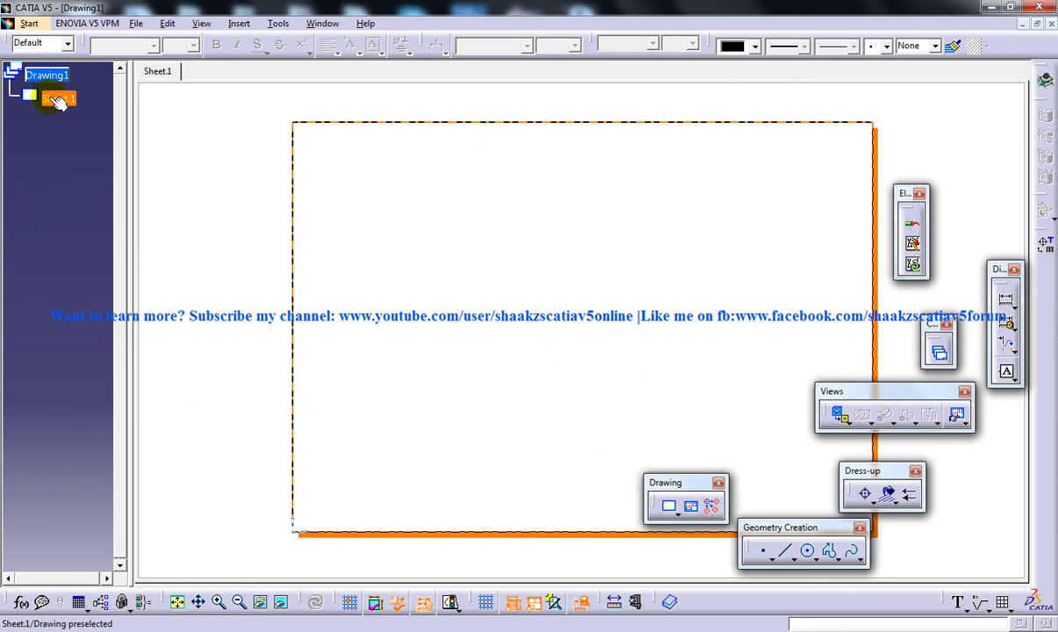
Set Sheet.1's projection method to Third angle standard in its properties
{"action": "right_click", "coordinate": [53, 102]}
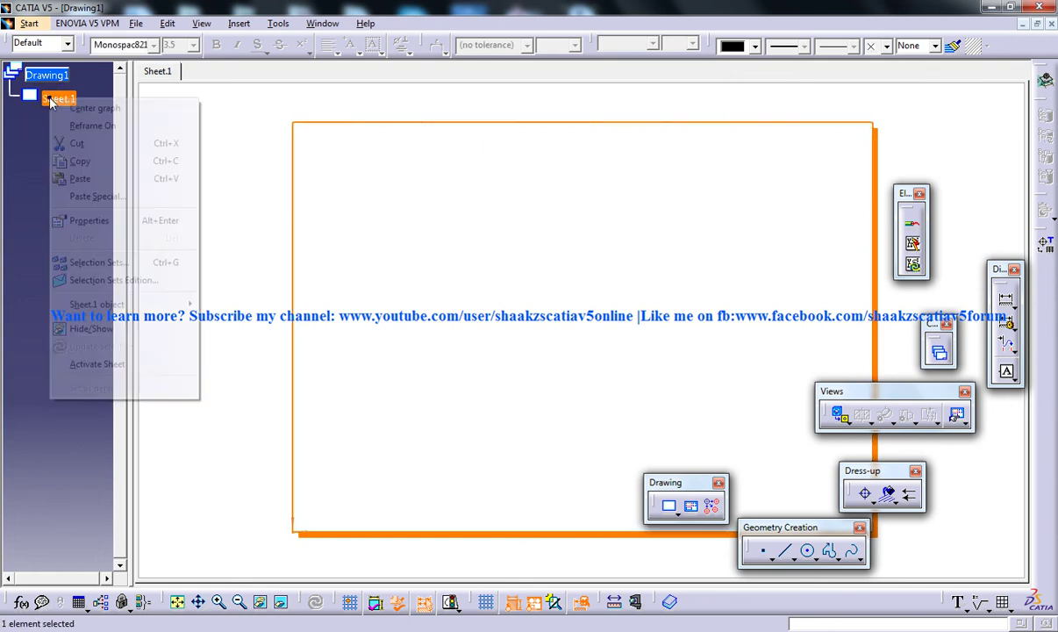
{"action": "left_click", "coordinate": [83, 222]}
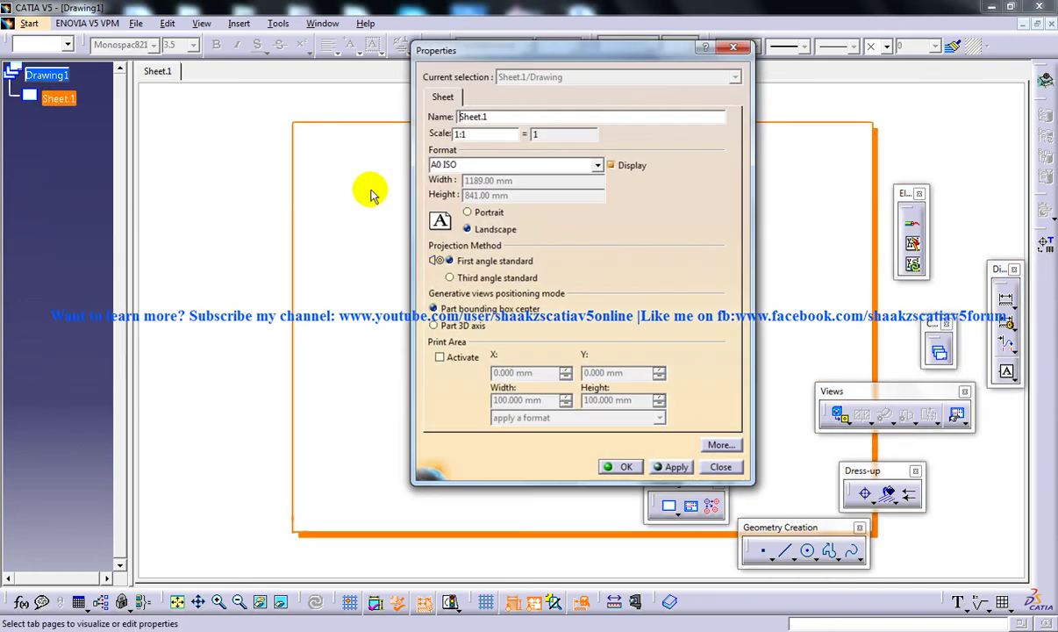
{"action": "left_click", "coordinate": [449, 277]}
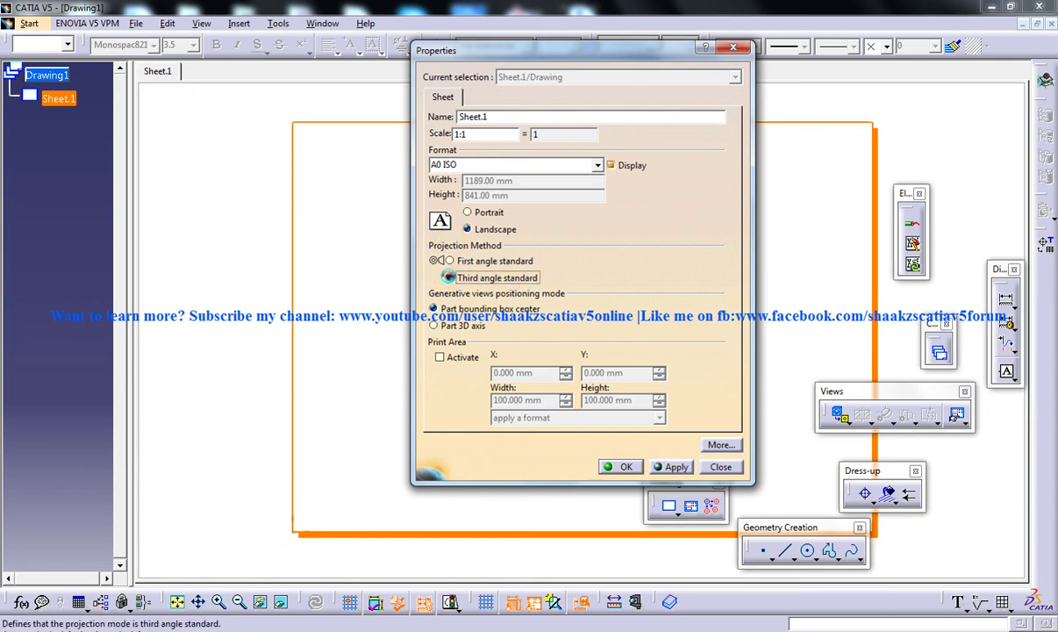
{"action": "left_click", "coordinate": [620, 466]}
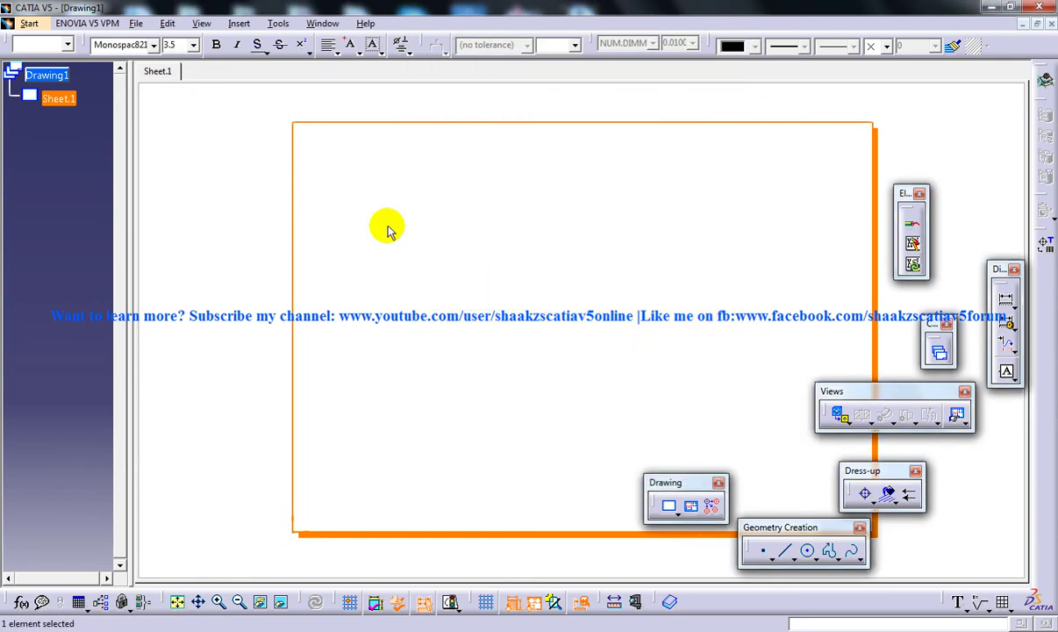
{"action": "left_click", "coordinate": [231, 185]}
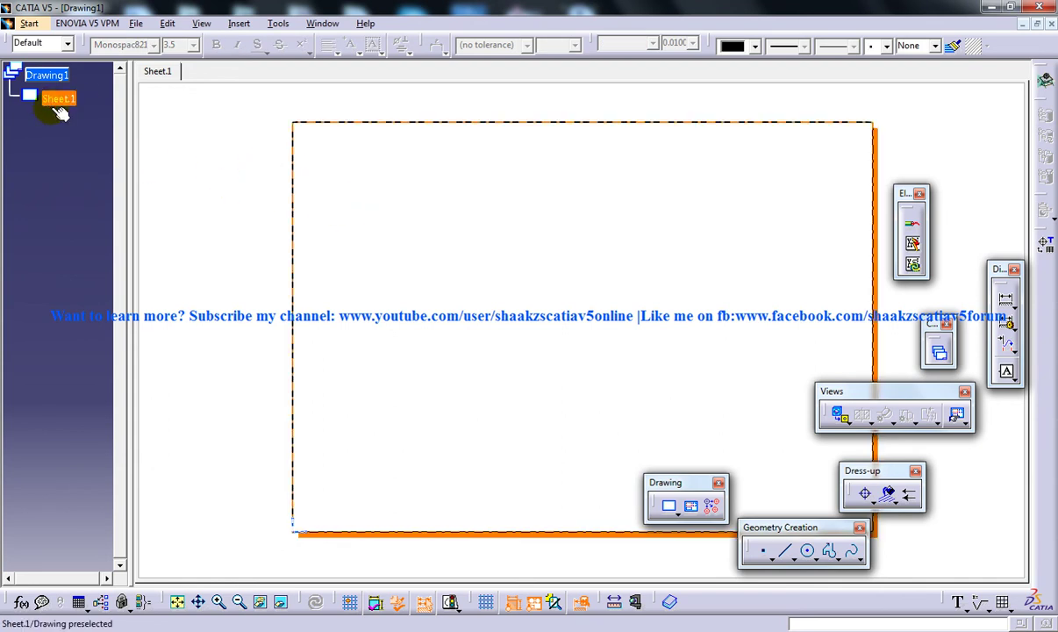
Reopen Sheet.1's properties to verify Third angle standard is applied
{"action": "right_click", "coordinate": [54, 100]}
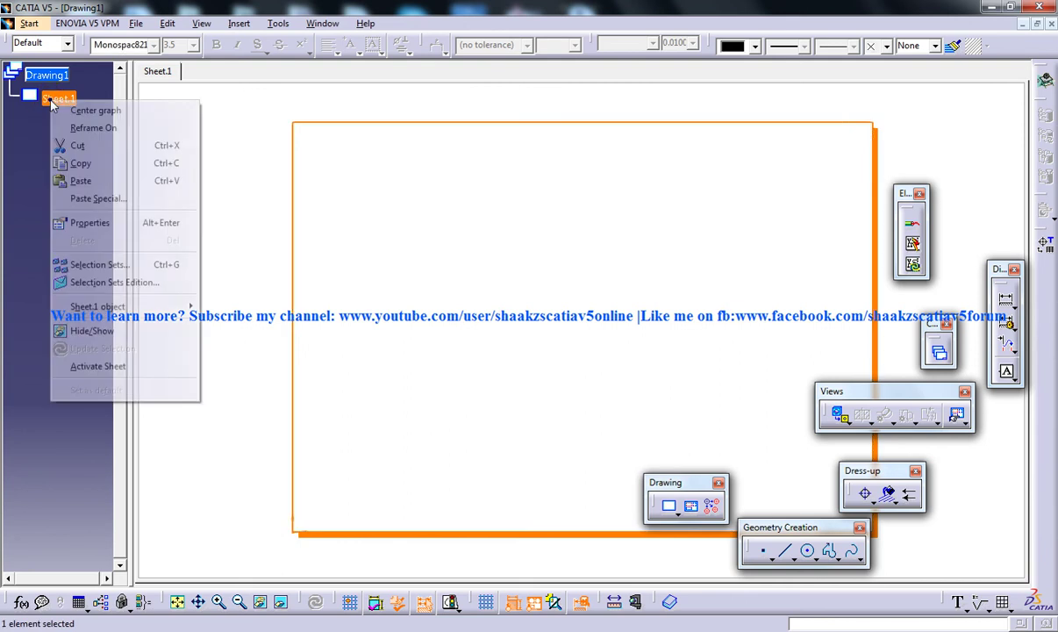
{"action": "left_click", "coordinate": [140, 222]}
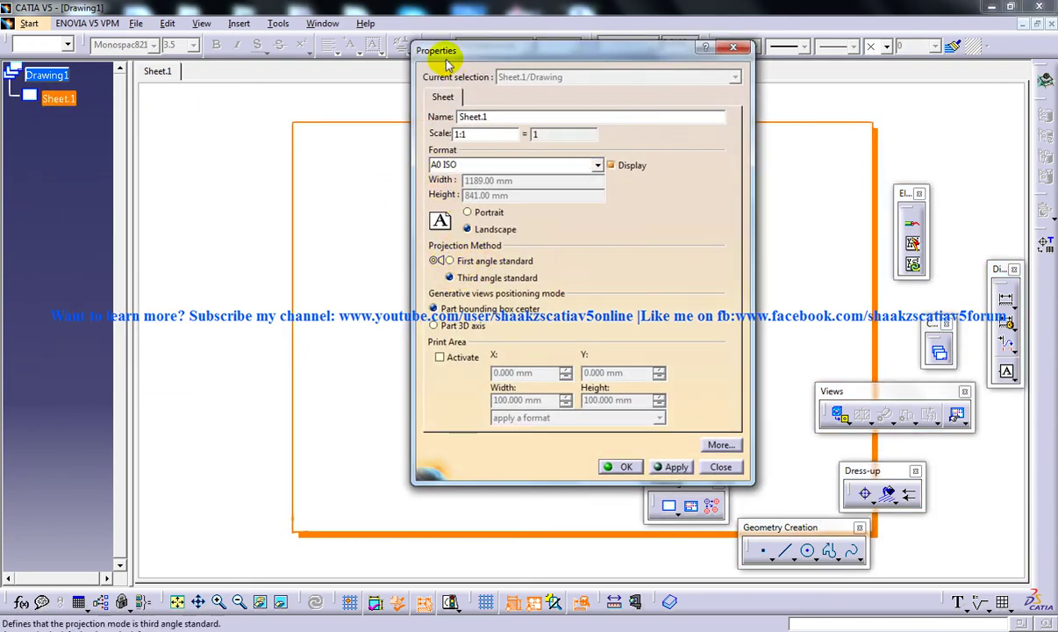
{"action": "left_click", "coordinate": [627, 468]}
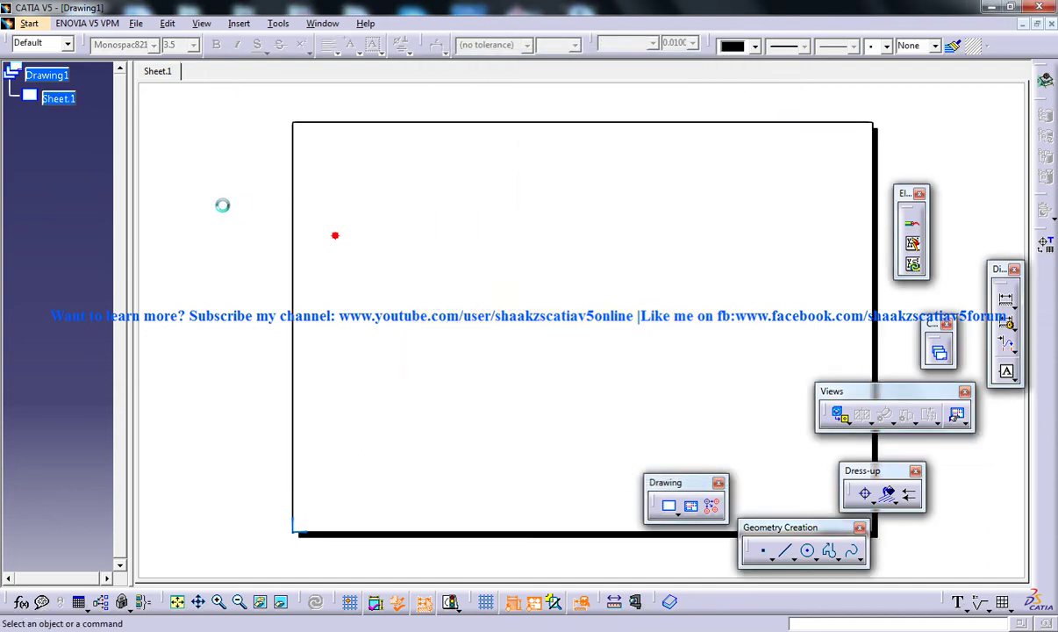
Launch the View Wizard, preview configurations 3–6, then select the Left, Front and Top layout
{"action": "left_click", "coordinate": [956, 414]}
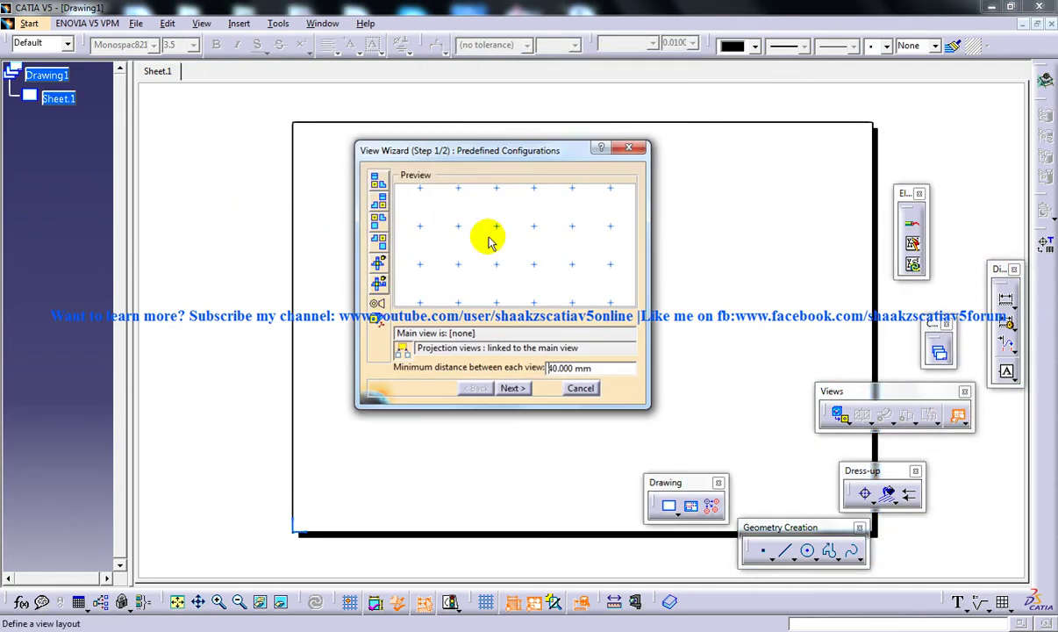
{"action": "left_click", "coordinate": [379, 209]}
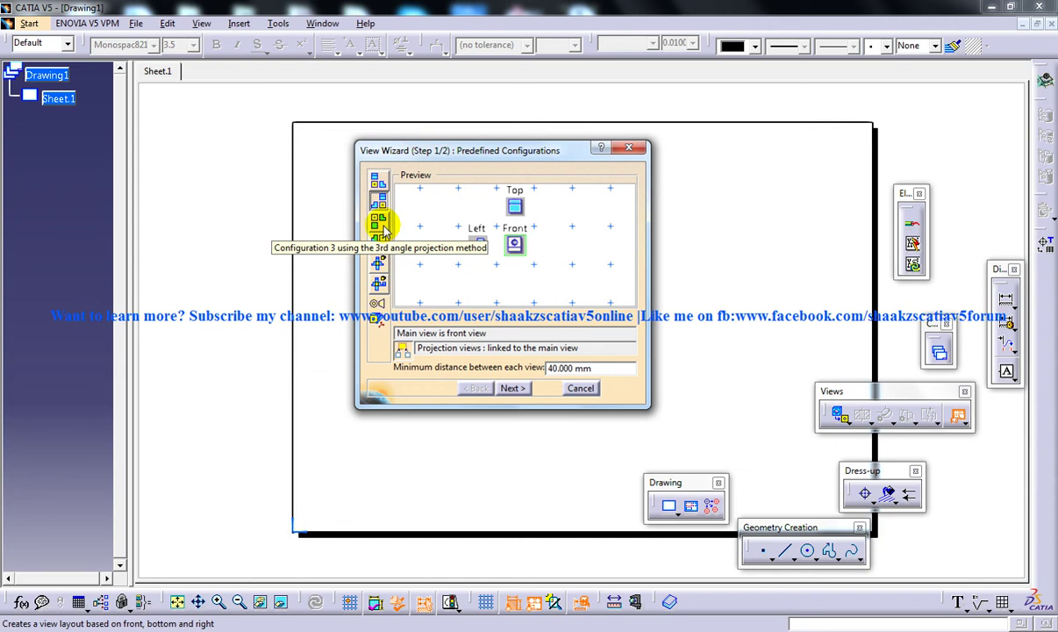
{"action": "left_click", "coordinate": [380, 221]}
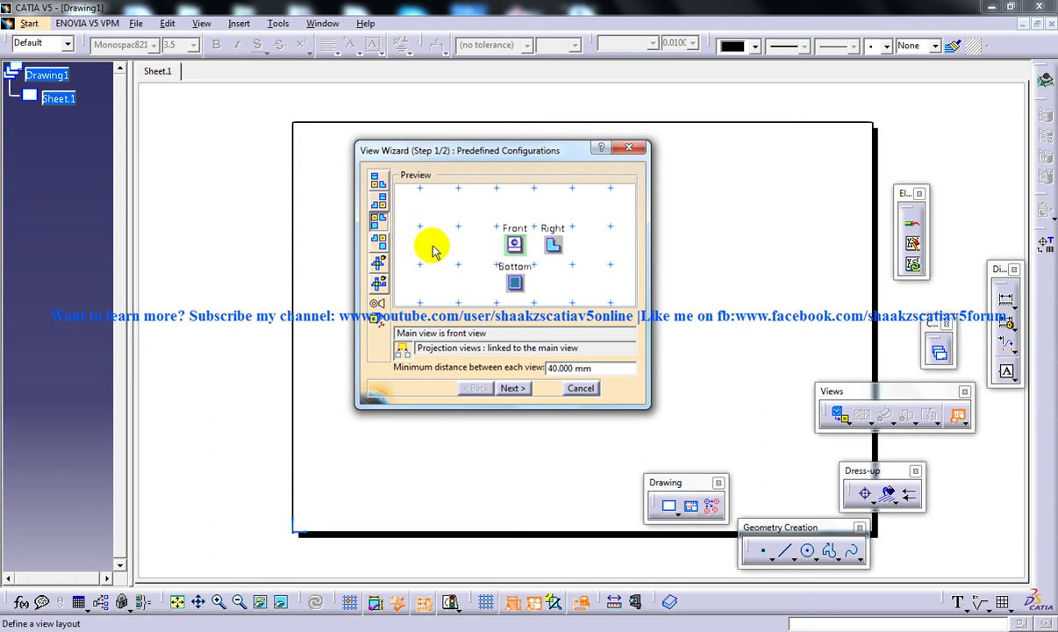
{"action": "left_click", "coordinate": [384, 243]}
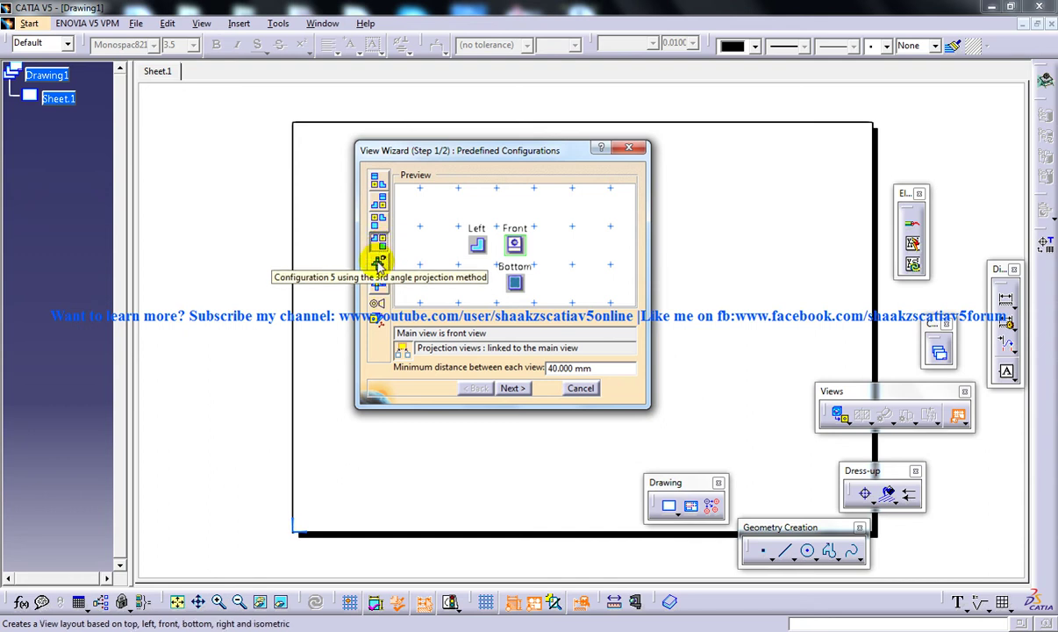
{"action": "left_click", "coordinate": [378, 264]}
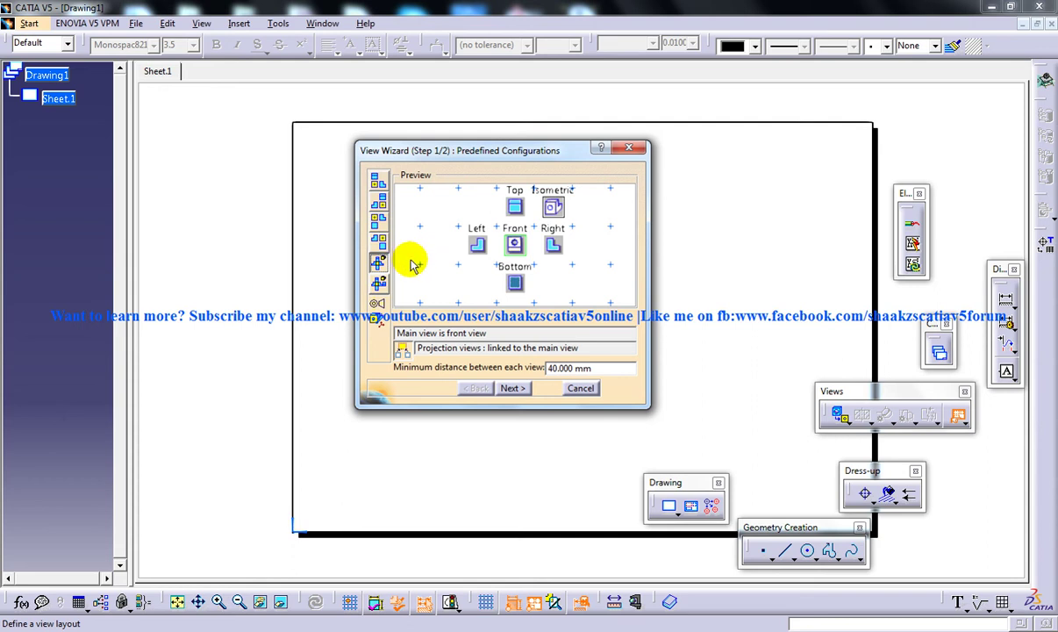
{"action": "left_click", "coordinate": [377, 282]}
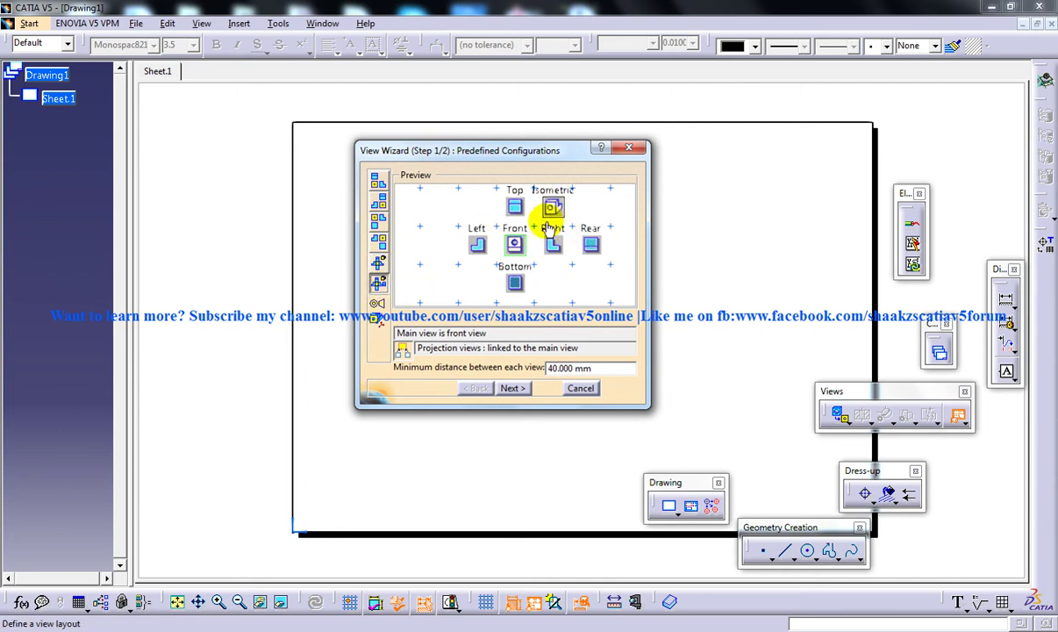
{"action": "left_click", "coordinate": [379, 208]}
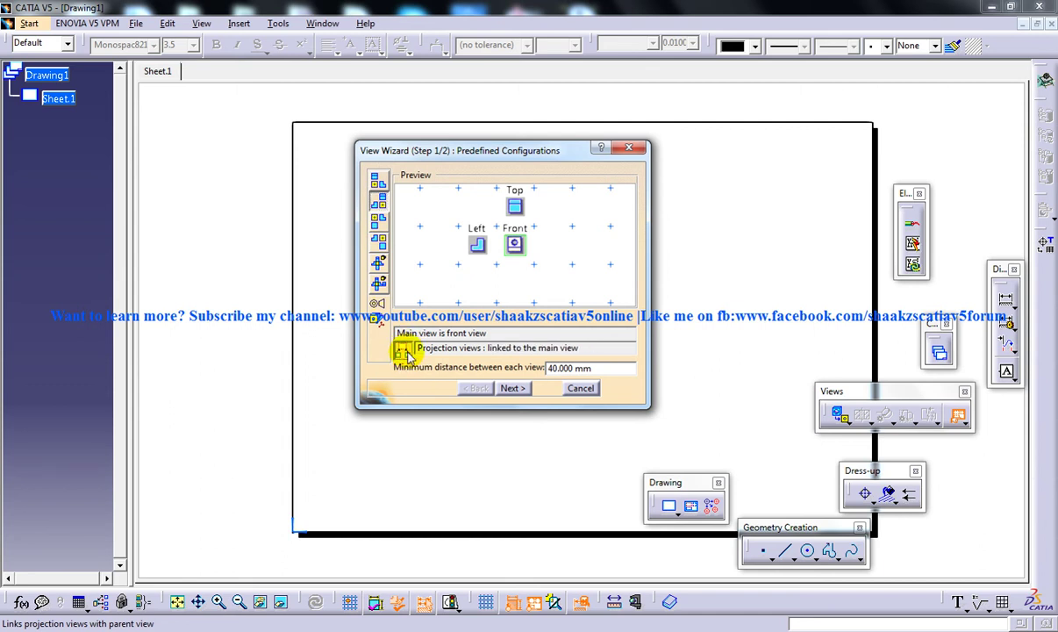
{"action": "left_click", "coordinate": [403, 351]}
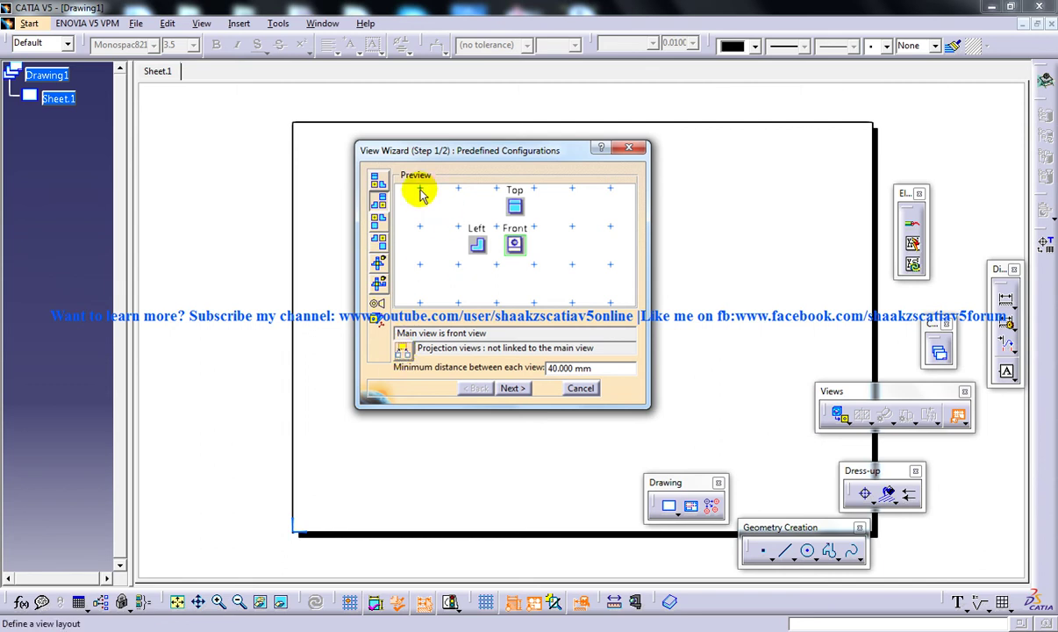
{"action": "left_click", "coordinate": [403, 349]}
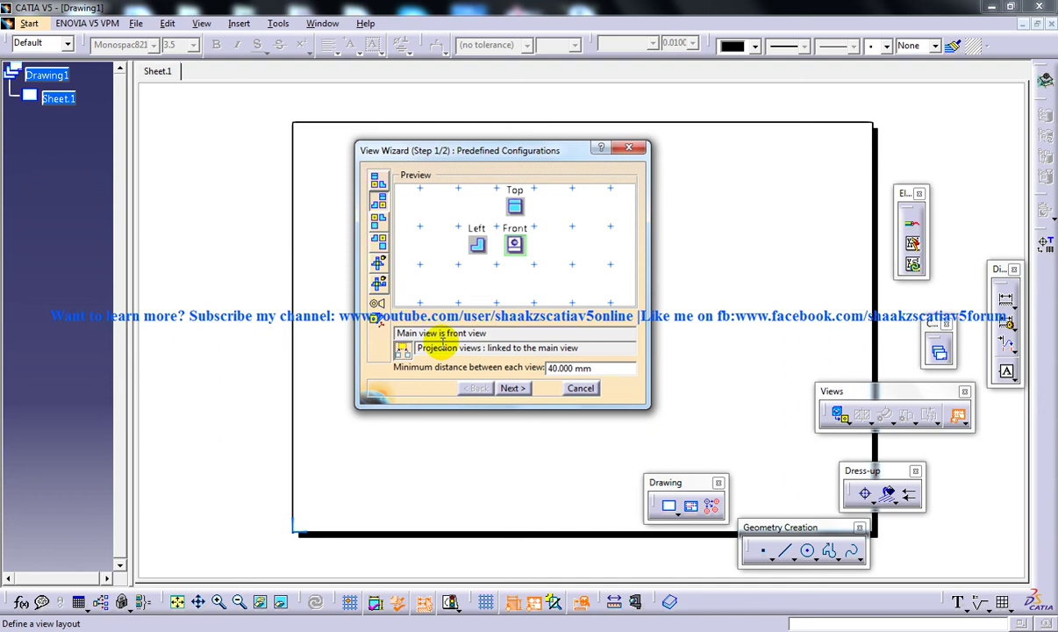
Move Left beside Front, lower Front one row and shift Top right
{"action": "left_click", "coordinate": [512, 388]}
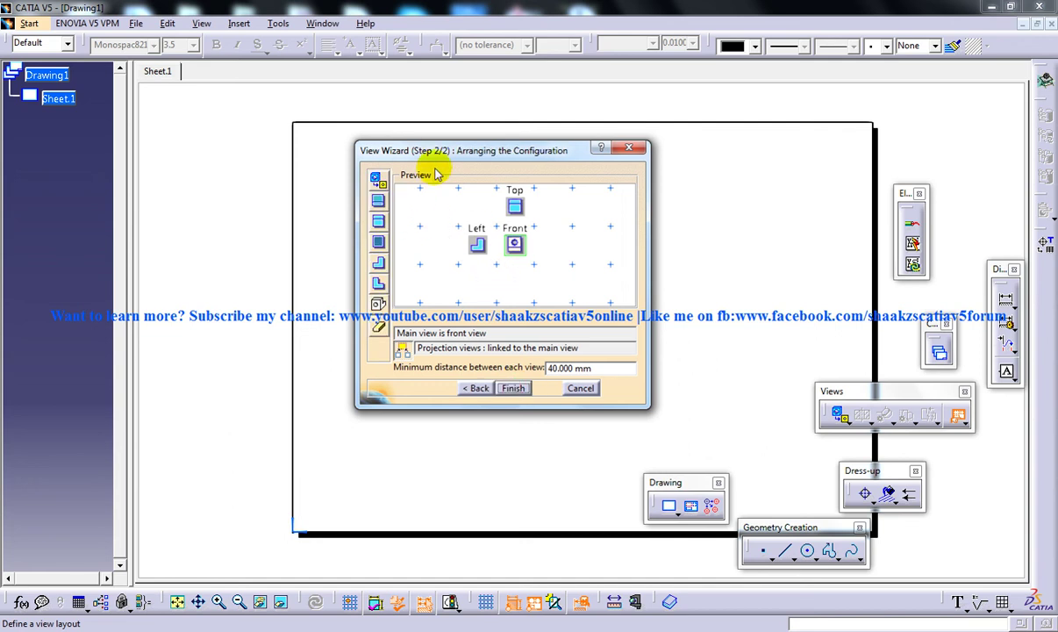
{"action": "left_click_drag", "start_coordinate": [432, 156], "coordinate": [350, 157]}
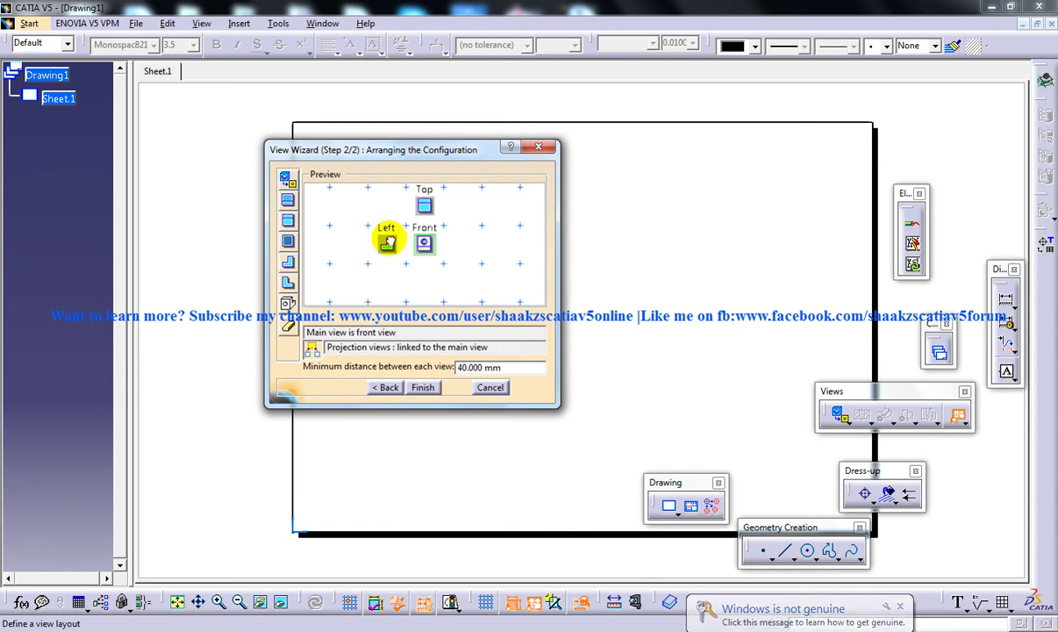
{"action": "left_click_drag", "start_coordinate": [386, 242], "coordinate": [365, 240]}
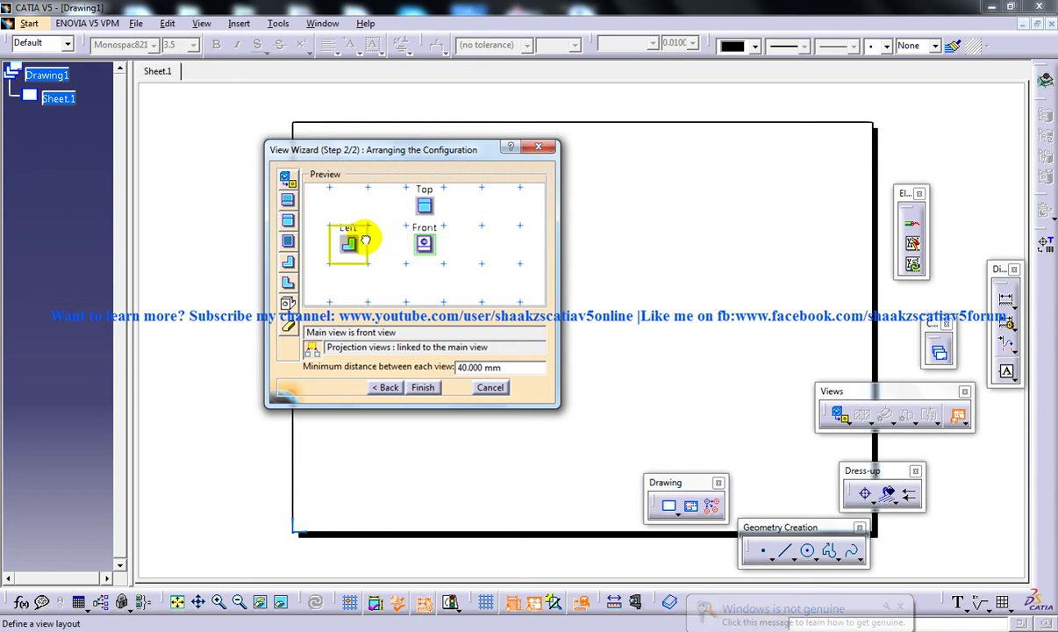
{"action": "left_click_drag", "start_coordinate": [365, 241], "coordinate": [426, 279]}
{"action": "left_click_drag", "start_coordinate": [419, 208], "coordinate": [463, 207]}
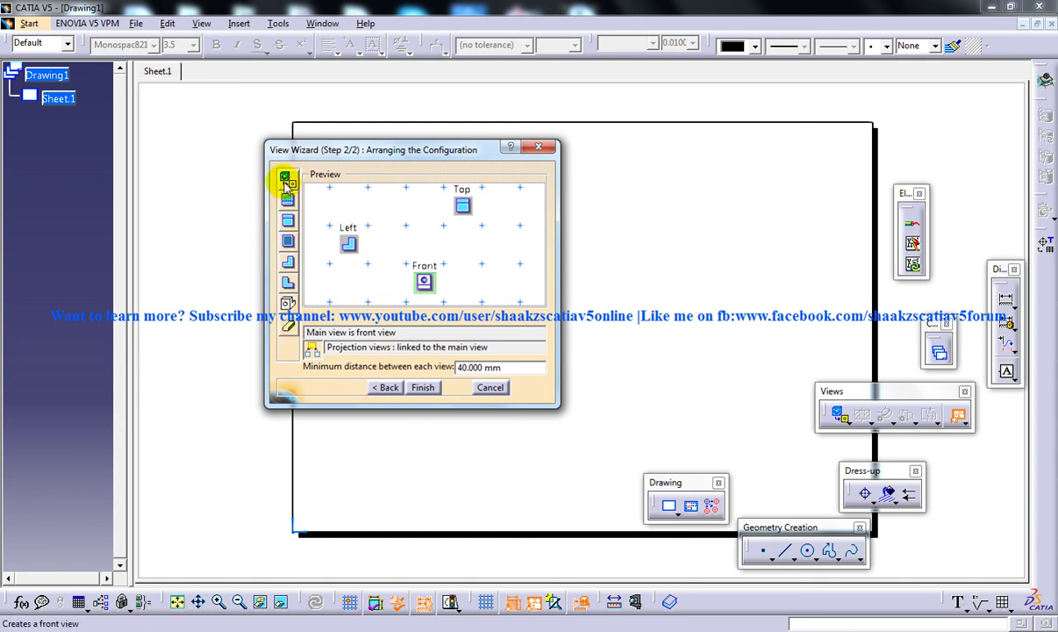
Add a second Top view and place it right of Front, level with Left
{"action": "left_click", "coordinate": [289, 224]}
{"action": "left_click", "coordinate": [344, 202]}
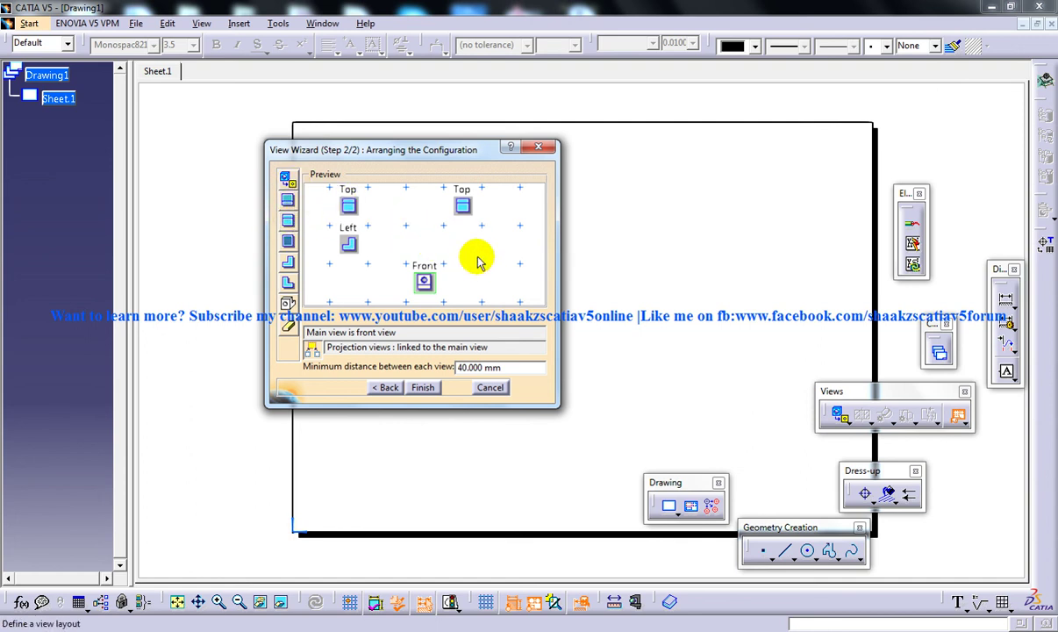
{"action": "left_click_drag", "start_coordinate": [350, 201], "coordinate": [500, 279]}
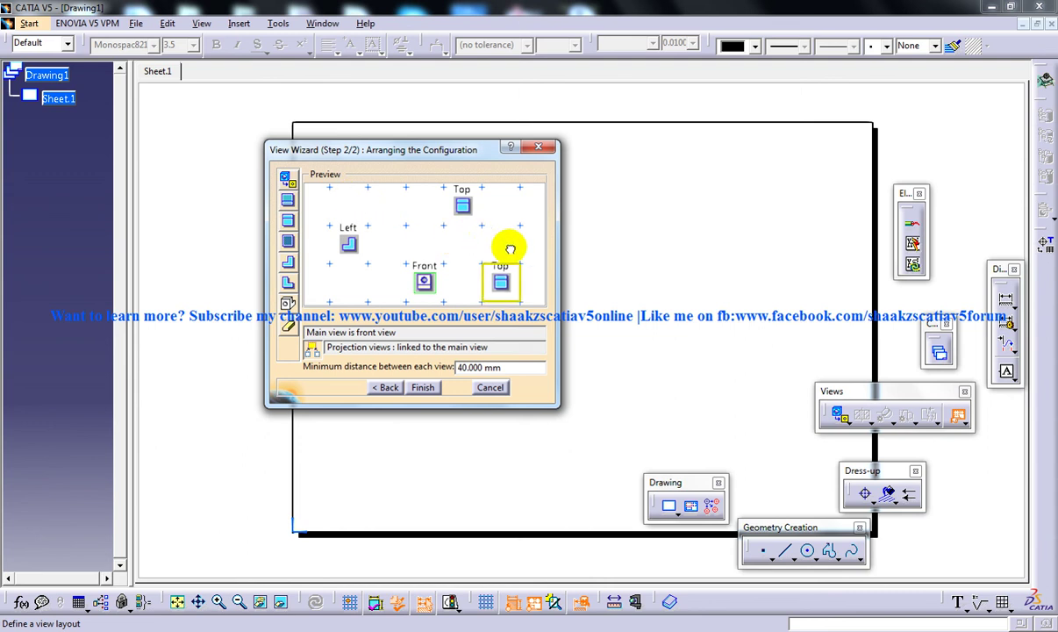
{"action": "left_click_drag", "start_coordinate": [495, 277], "coordinate": [500, 241]}
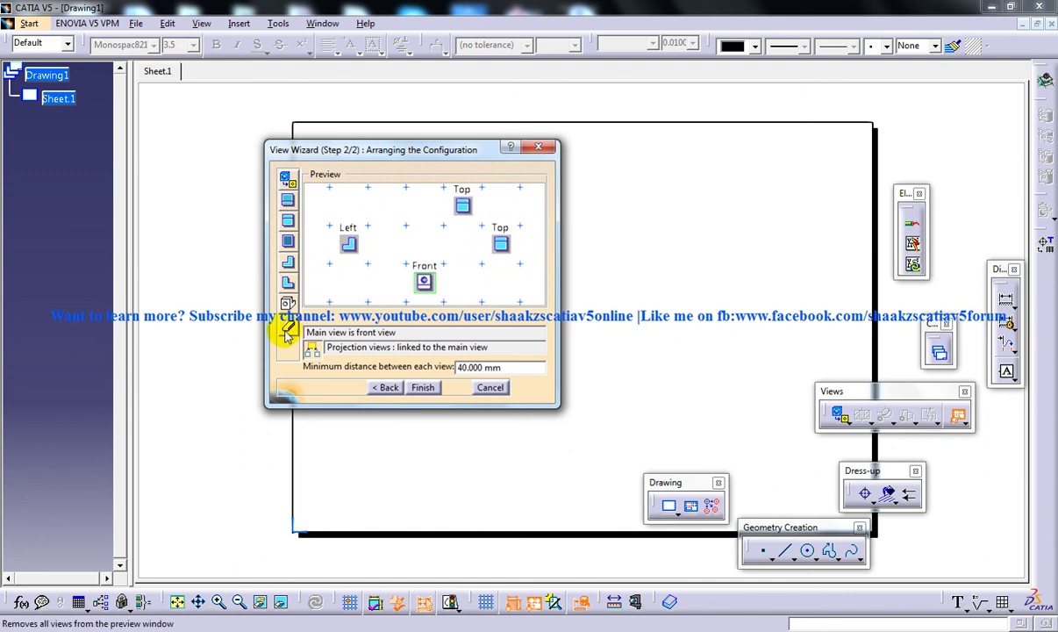
Clear the layout and rebuild it with two Left views, a Top view and a Front view
{"action": "left_click", "coordinate": [289, 326]}
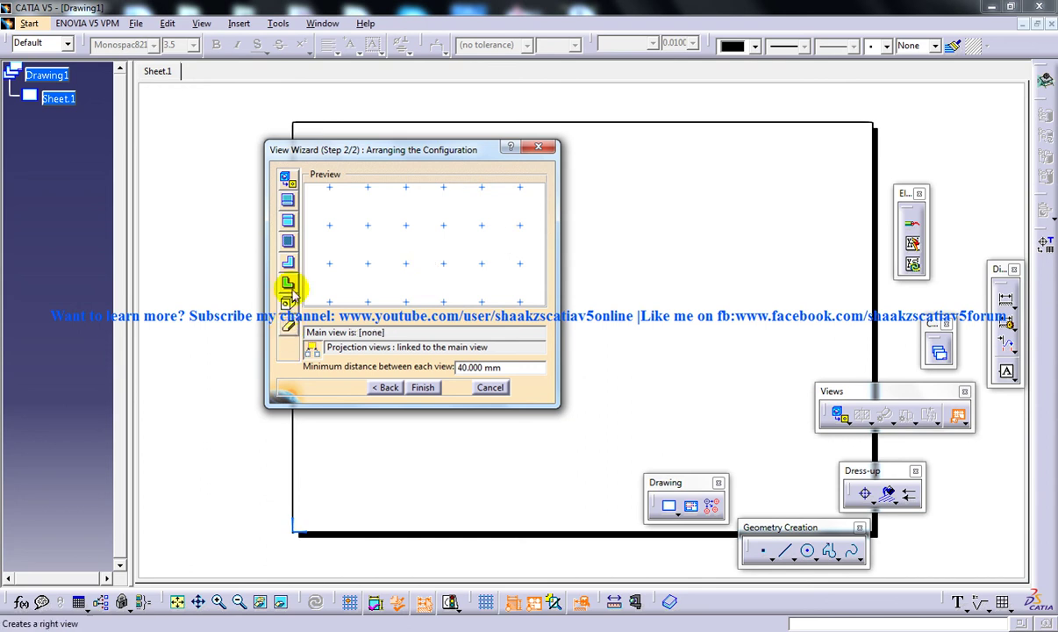
{"action": "left_click", "coordinate": [289, 240]}
{"action": "left_click", "coordinate": [287, 261]}
{"action": "left_click_drag", "start_coordinate": [348, 204], "coordinate": [424, 206]}
{"action": "left_click", "coordinate": [286, 263]}
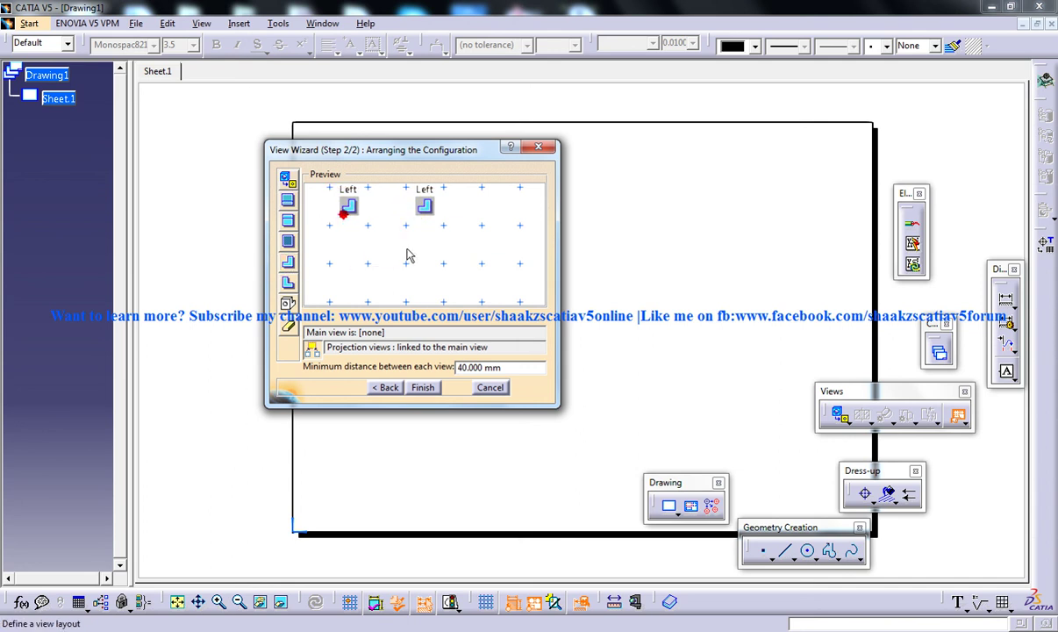
{"action": "left_click", "coordinate": [286, 263]}
{"action": "key", "text": "Return"}
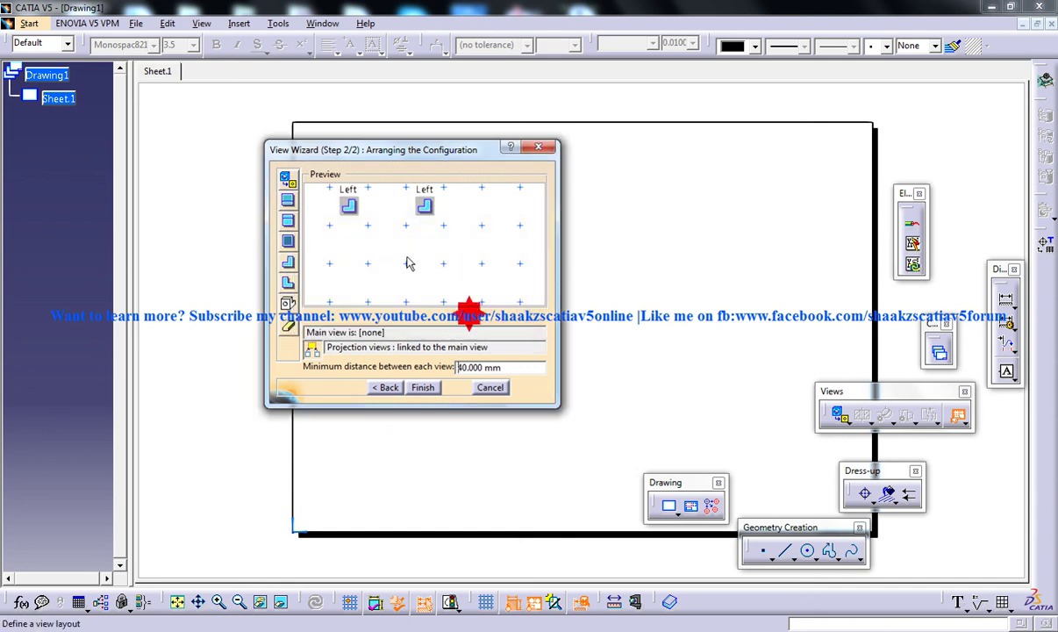
{"action": "left_click_drag", "start_coordinate": [288, 220], "coordinate": [433, 235]}
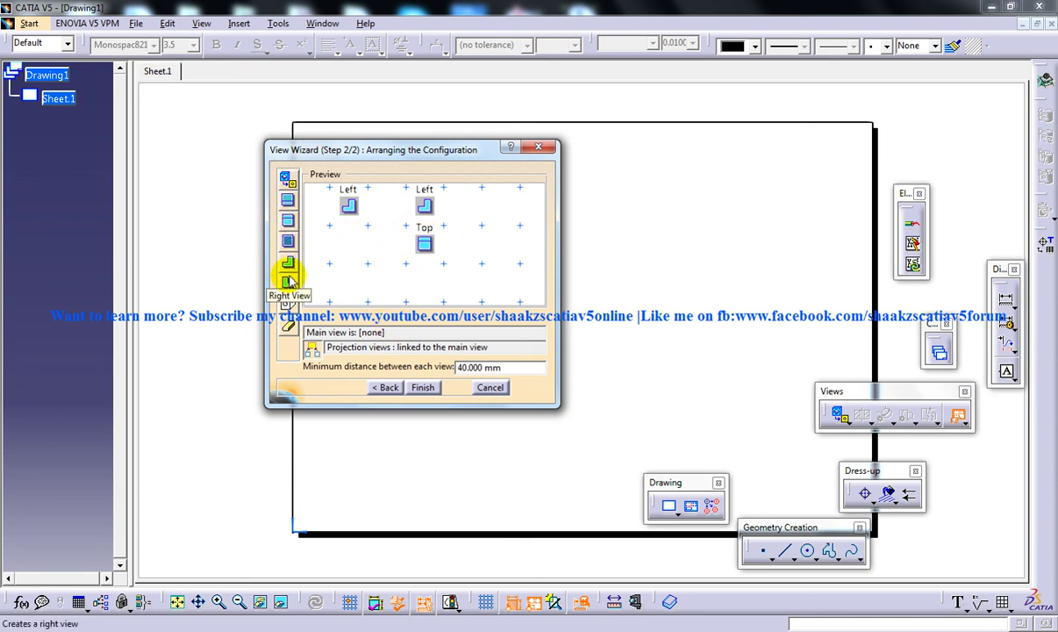
{"action": "left_click_drag", "start_coordinate": [287, 178], "coordinate": [462, 209]}
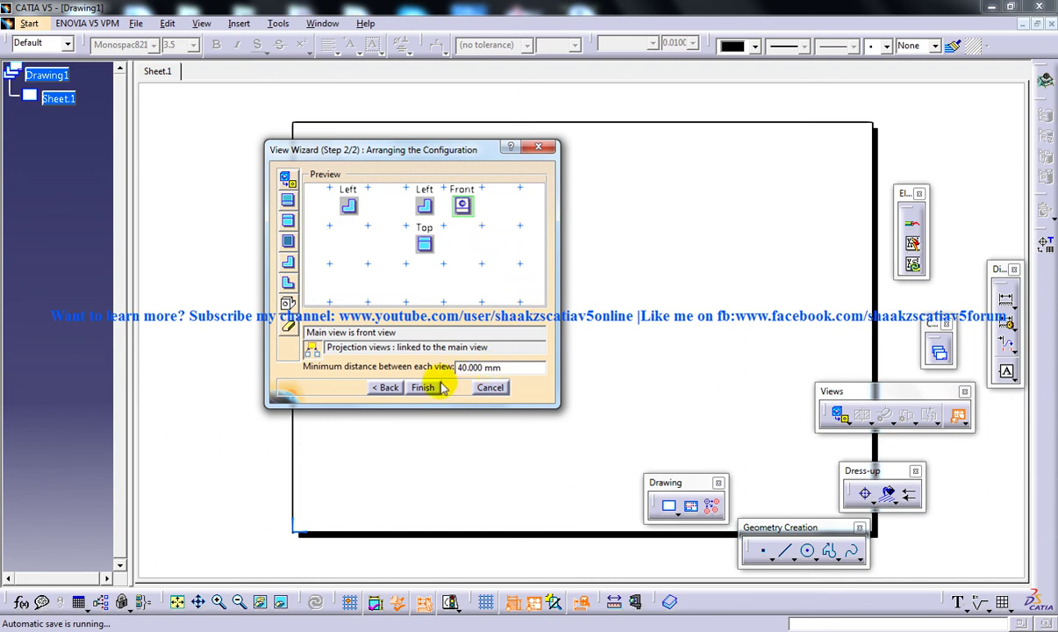
Keep the 40.000 mm minimum spacing and finish the View Wizard
{"action": "triple_click", "coordinate": [498, 367]}
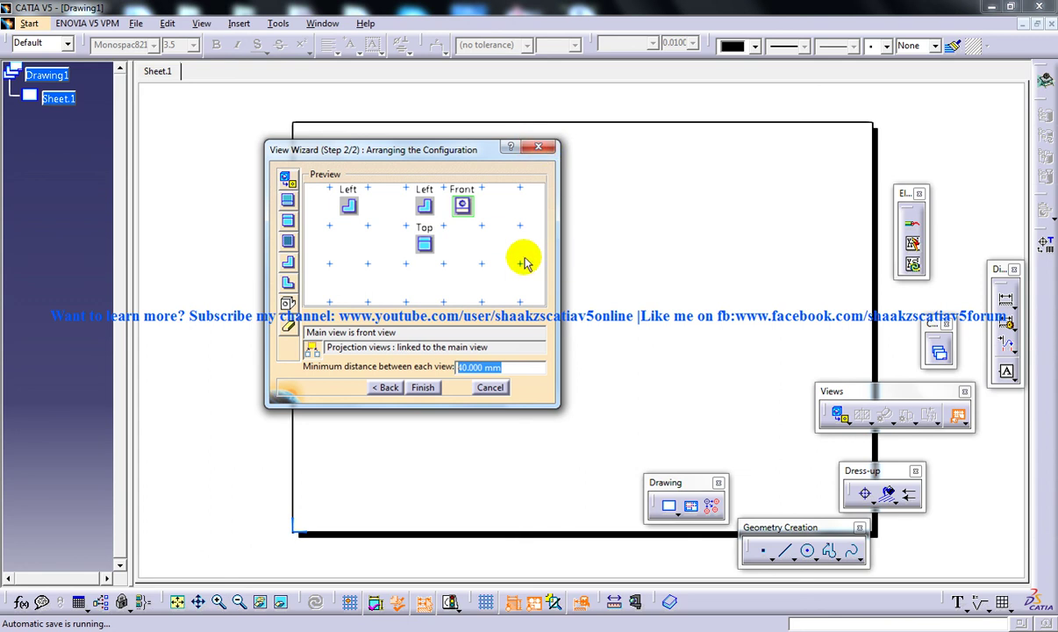
{"action": "left_click", "coordinate": [510, 369]}
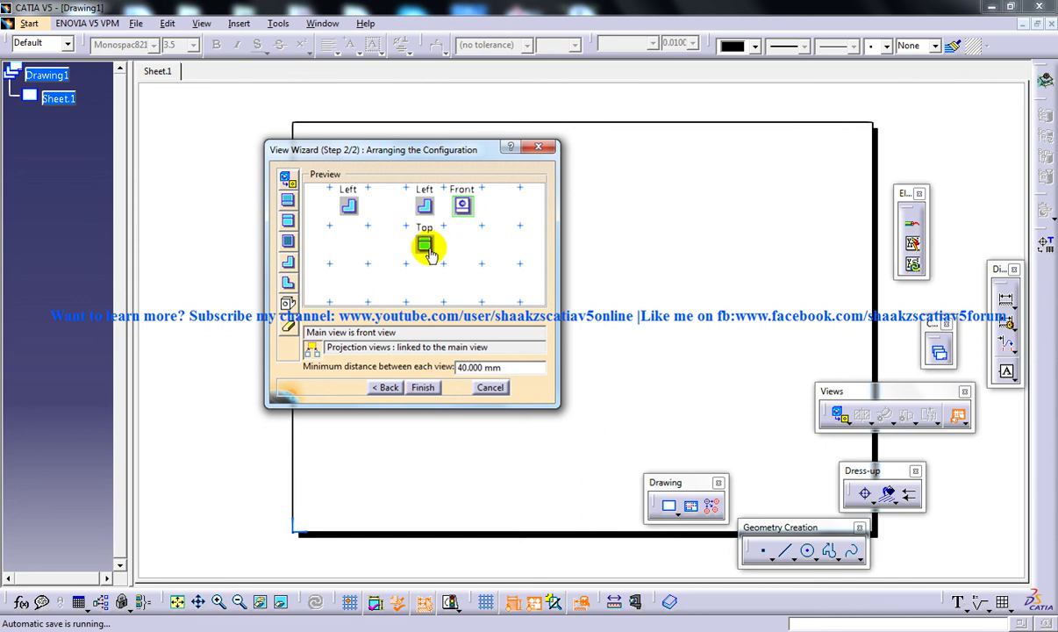
{"action": "left_click", "coordinate": [422, 388]}
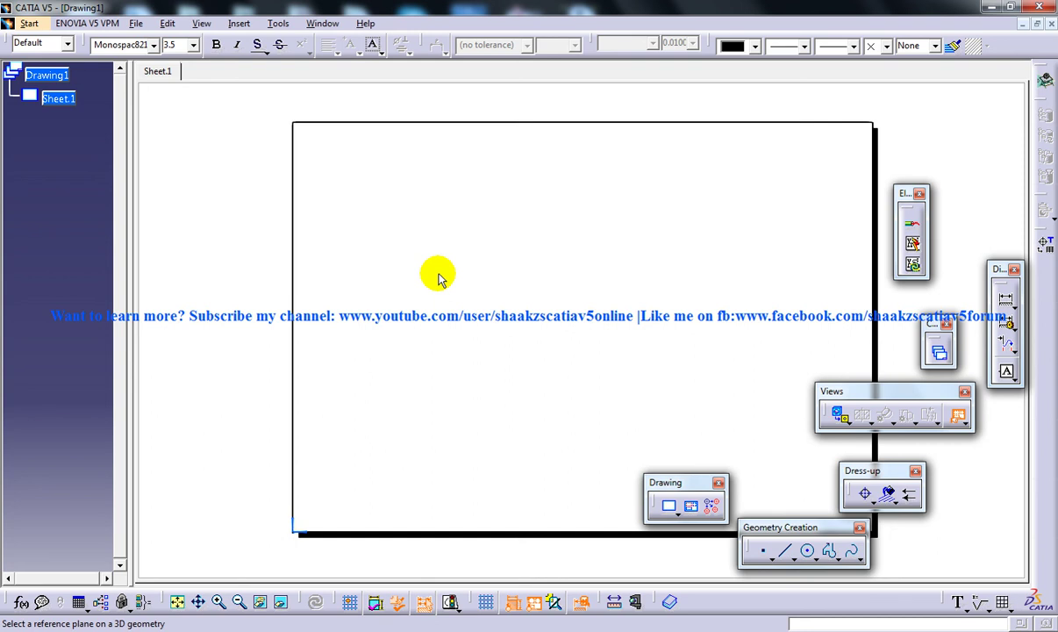
In the radial engine window, pick the 1_master rod part's xy plane as the reference
{"action": "left_click", "coordinate": [324, 23]}
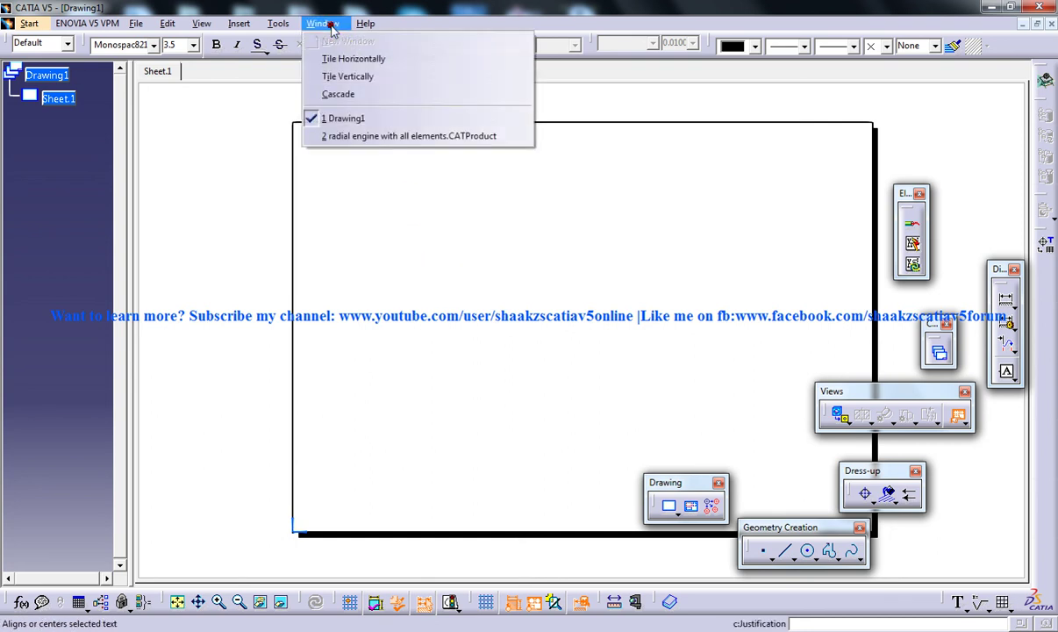
{"action": "left_click", "coordinate": [331, 135]}
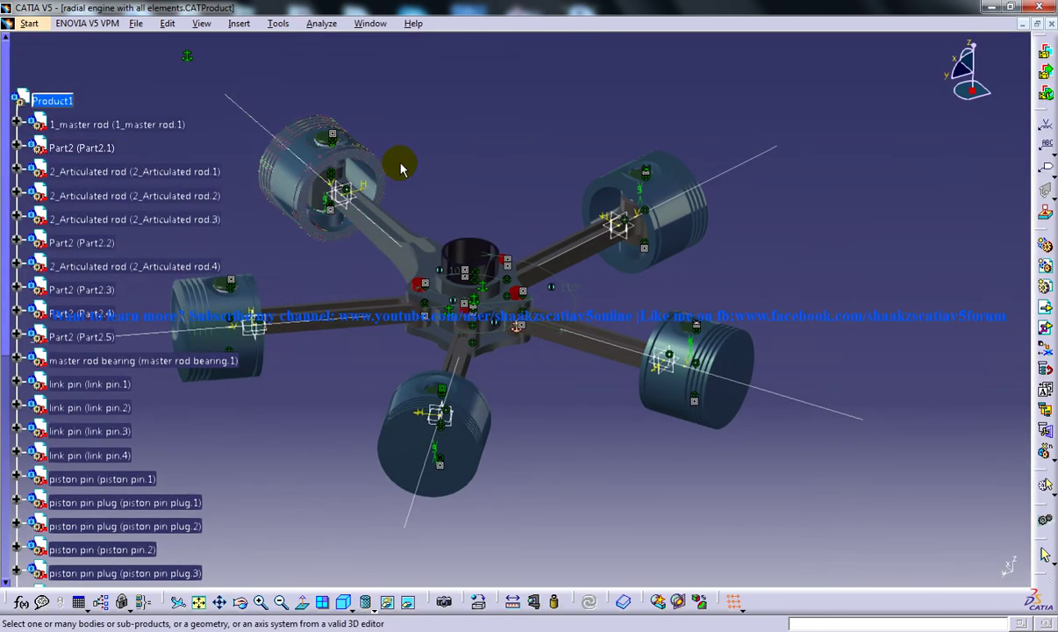
{"action": "middle_click_drag", "start_coordinate": [438, 191], "coordinate": [455, 123]}
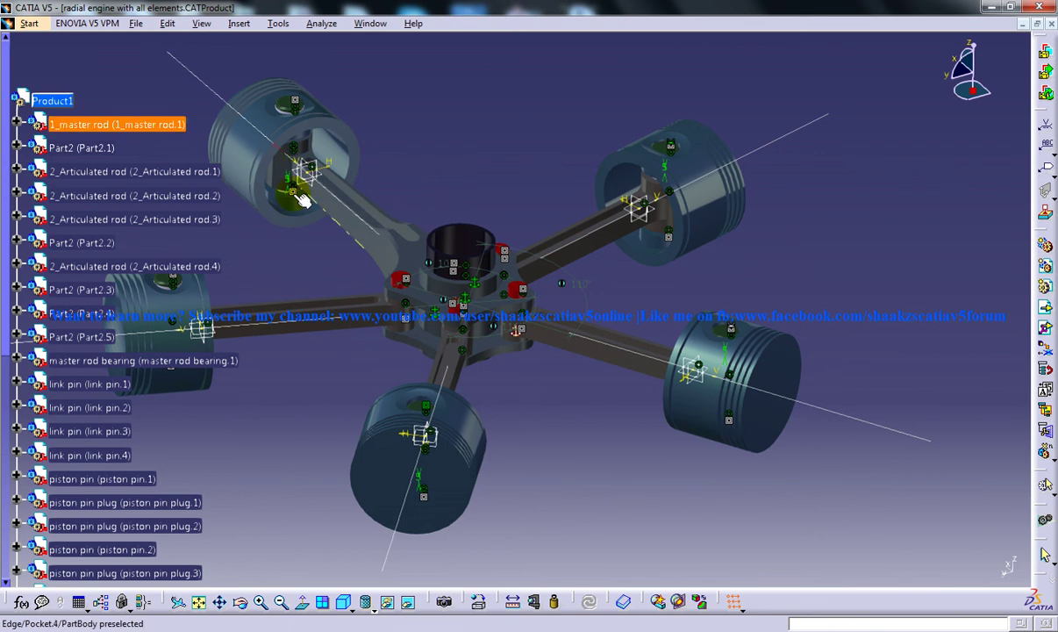
{"action": "left_click", "coordinate": [16, 125]}
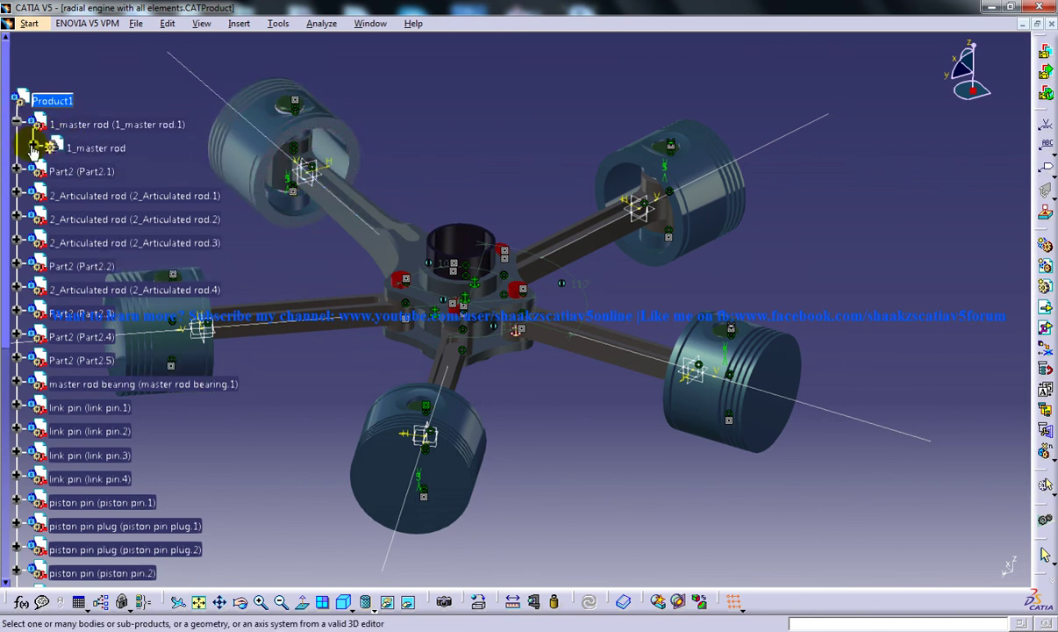
{"action": "left_click", "coordinate": [32, 147]}
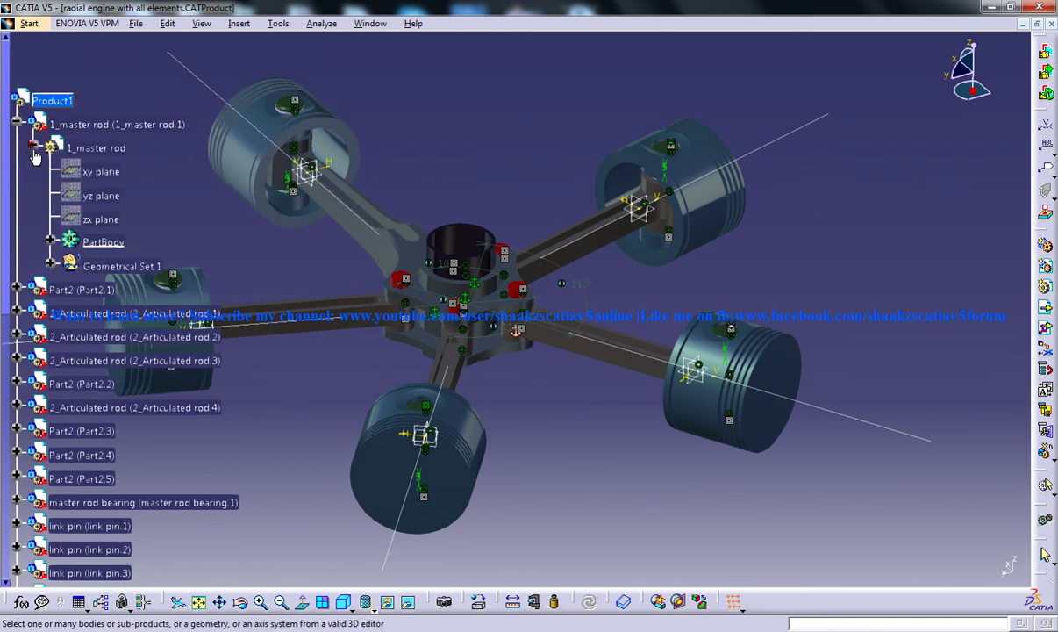
{"action": "left_click", "coordinate": [105, 175]}
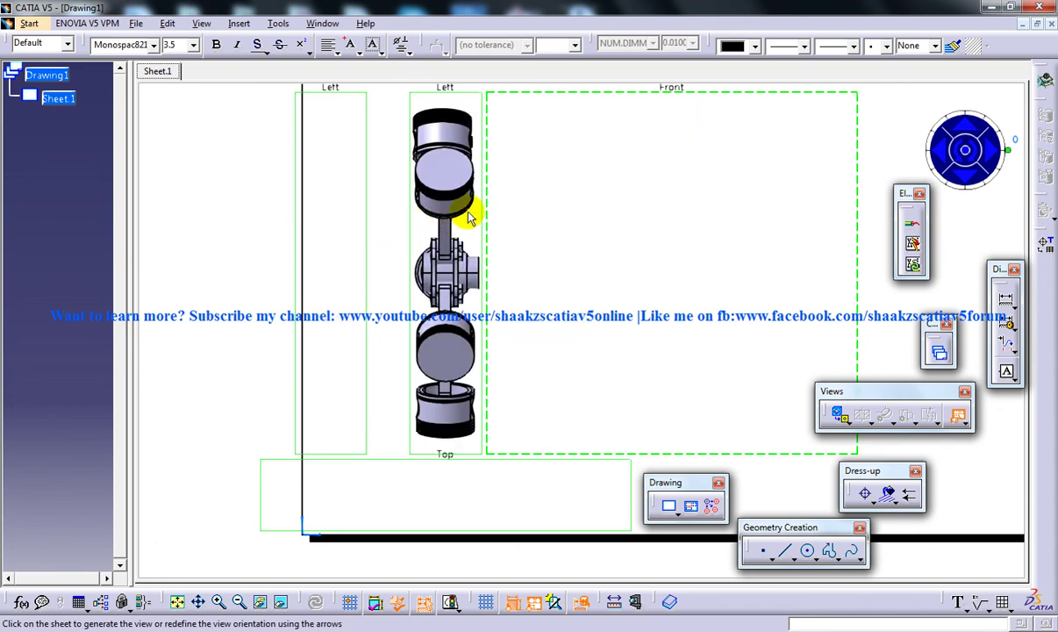
Mirror the Front view left-right with the manipulator arrows, then click the sheet to generate the views
{"action": "left_click", "coordinate": [992, 158]}
{"action": "left_click", "coordinate": [992, 157]}
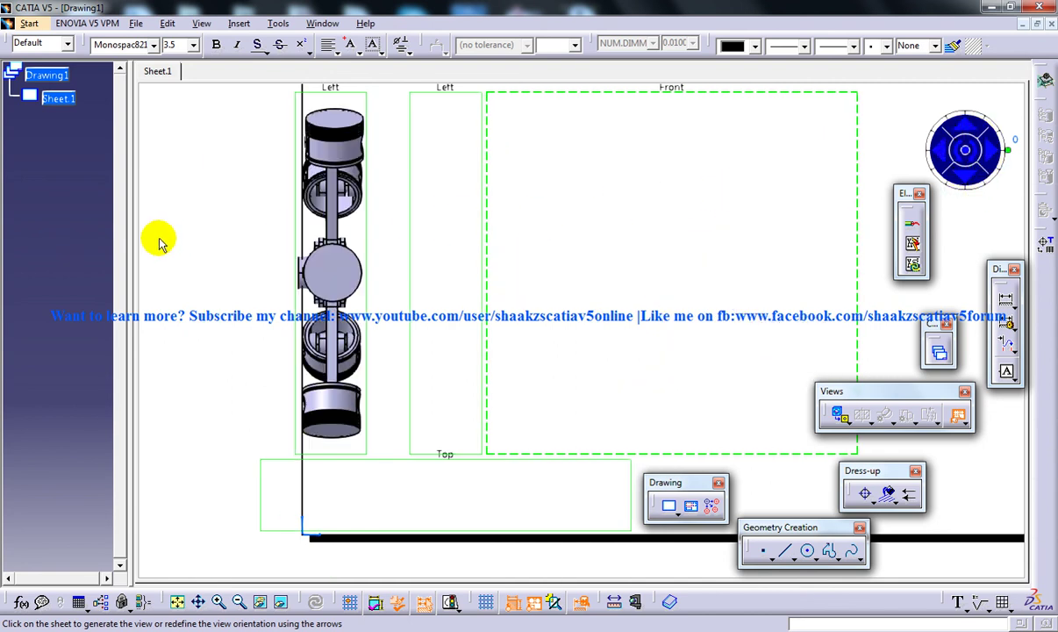
{"action": "left_click", "coordinate": [900, 121]}
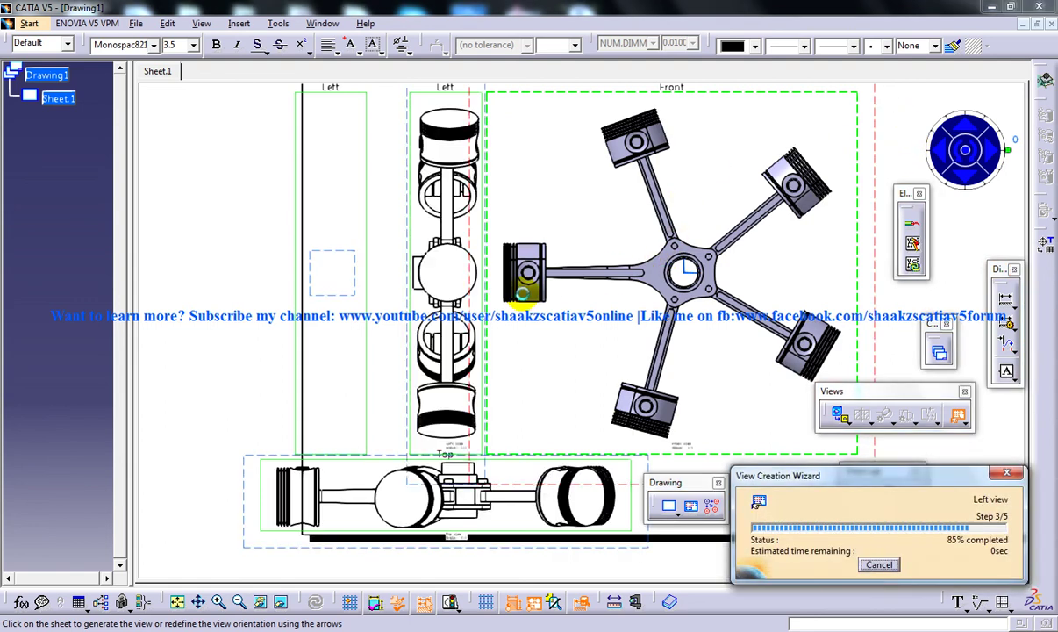